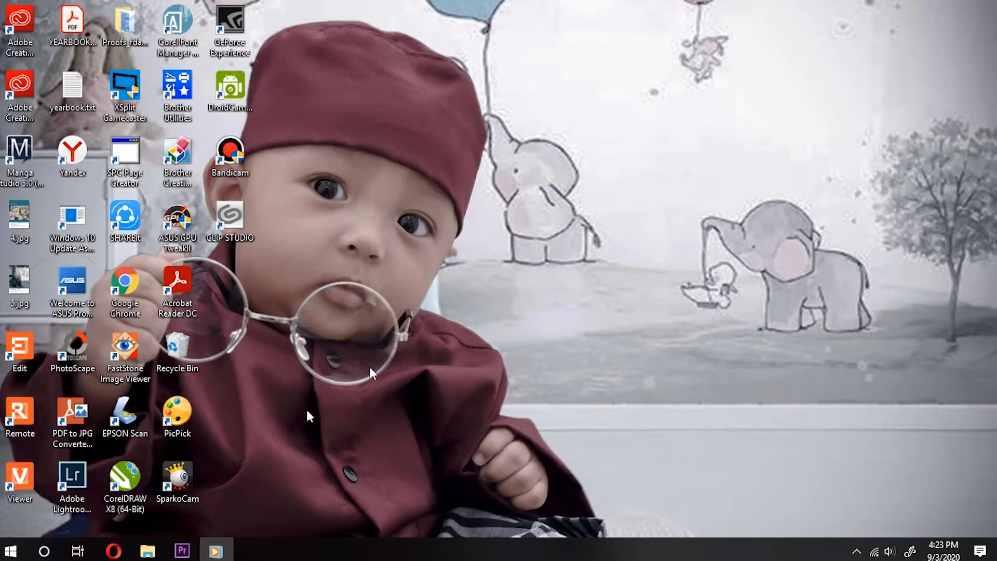
Search the computer for "scan" and open Windows Fax and Scan.
{"action": "left_click", "coordinate": [44, 551]}
{"action": "type", "text": "s"}
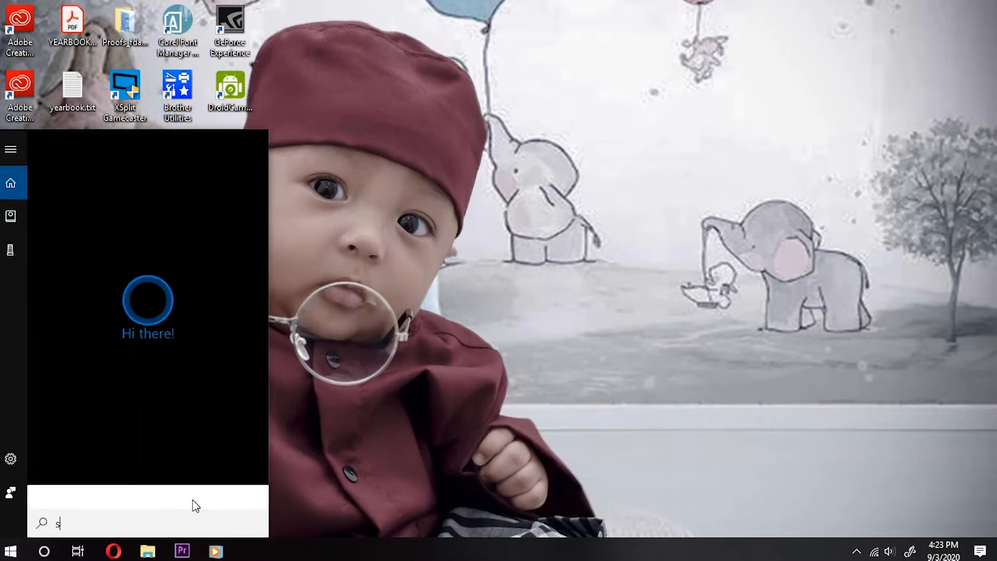
{"action": "type", "text": "cna"}
{"action": "key", "text": "BackSpace"}
{"action": "key", "text": "BackSpace"}
{"action": "type", "text": "an"}
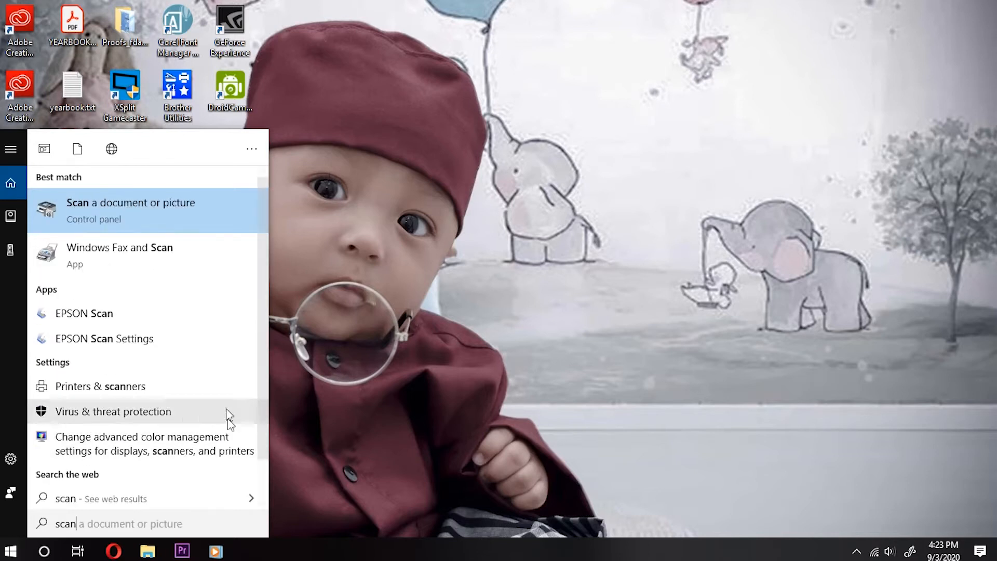
{"action": "left_click", "coordinate": [143, 255]}
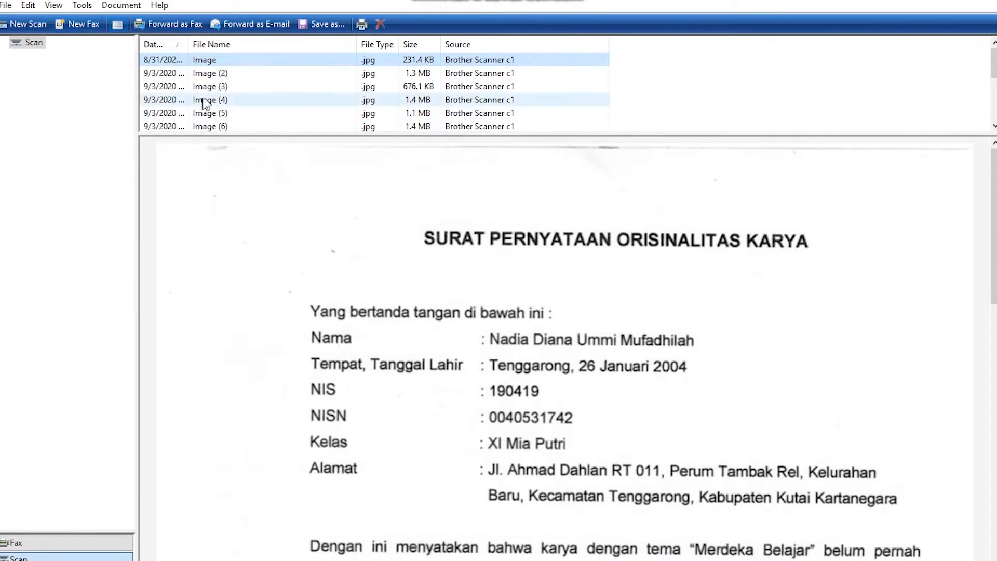
Preview the scanned images from Image (2) through Image (6) one after another.
{"action": "left_click", "coordinate": [225, 73]}
{"action": "left_click", "coordinate": [232, 86]}
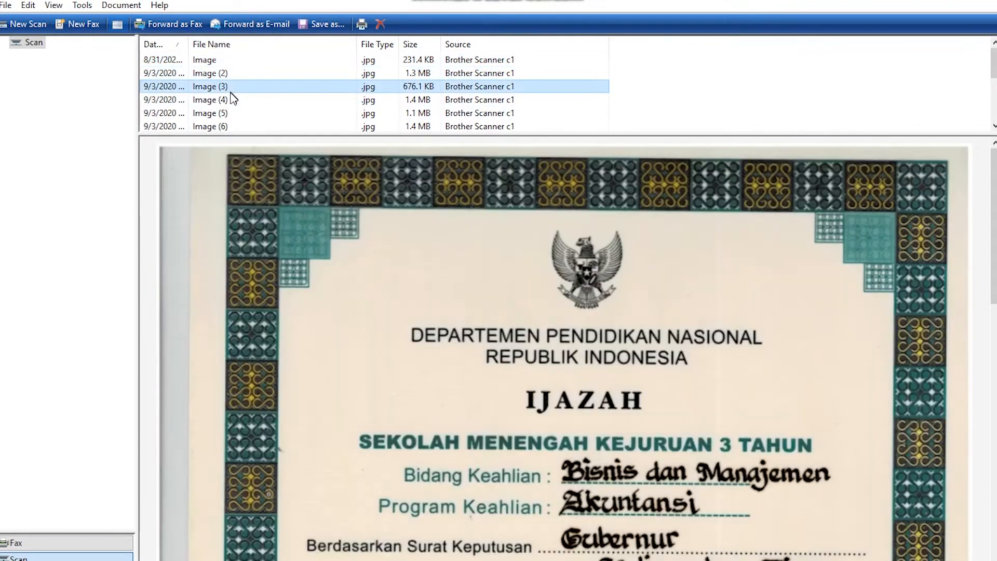
{"action": "left_click", "coordinate": [234, 100]}
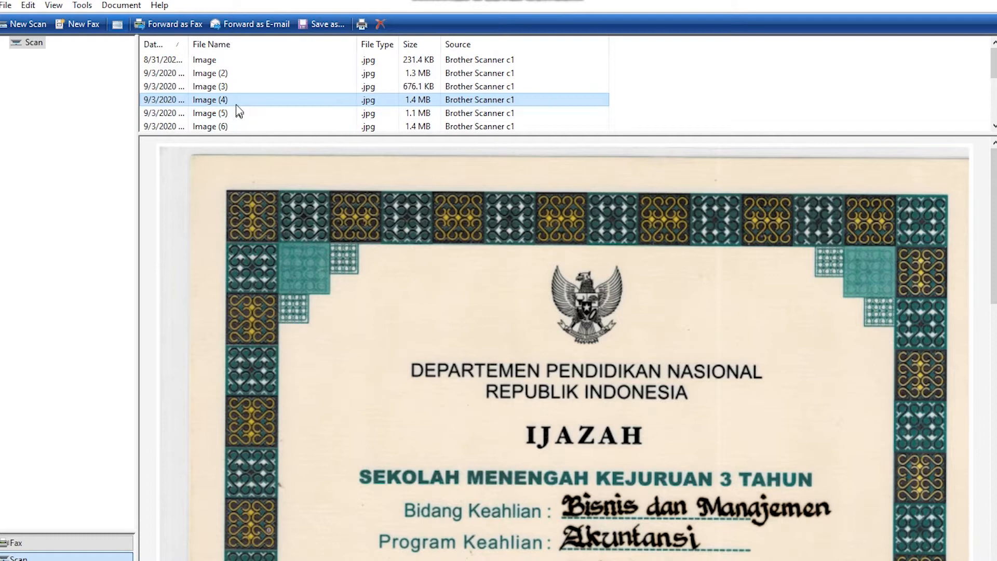
{"action": "left_click", "coordinate": [236, 112]}
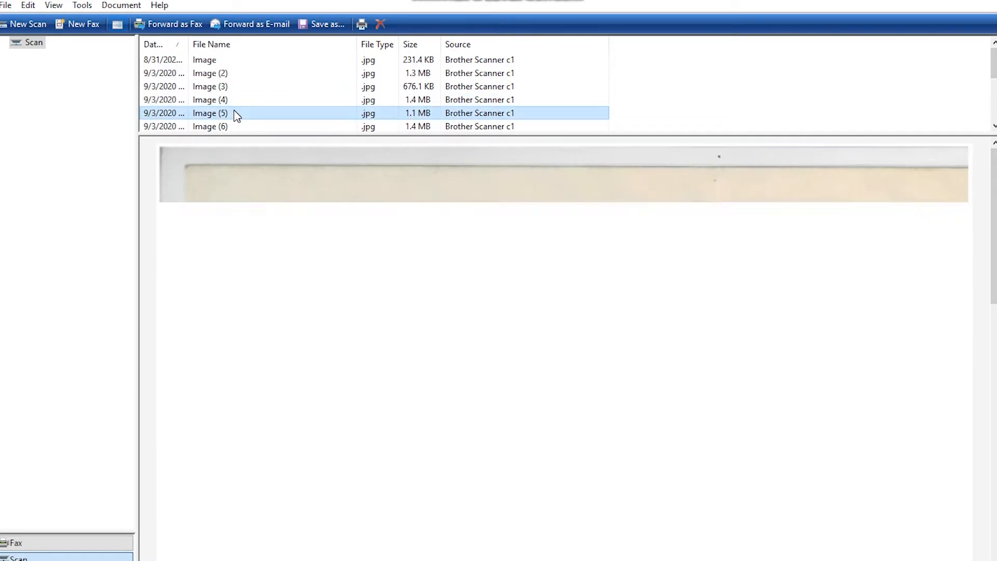
{"action": "left_click", "coordinate": [245, 130]}
{"action": "scroll", "coordinate": [246, 130], "scroll_direction": "down", "scroll_amount": 1}
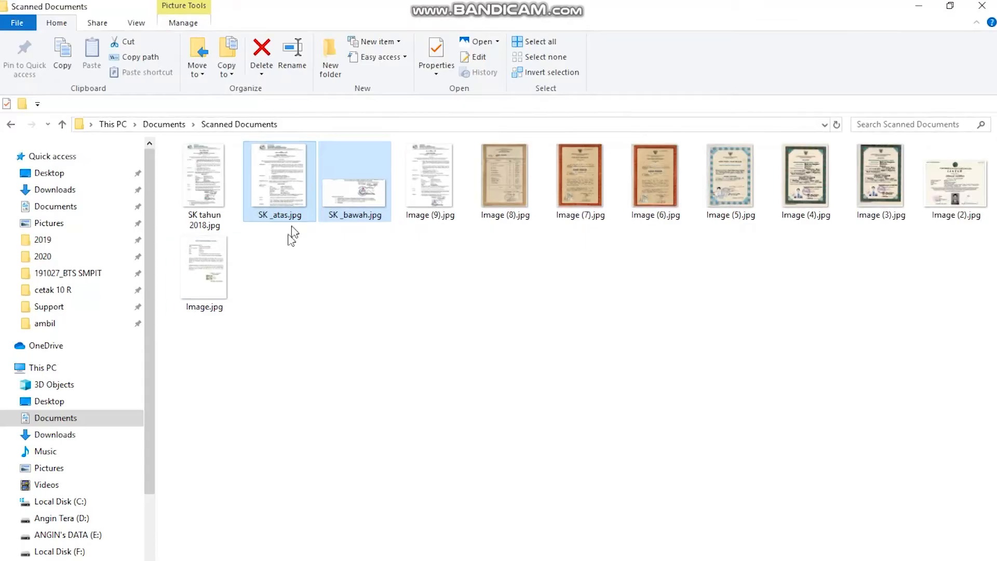
Place SK _atas.jpg and SK _bawah.jpg from Scanned Documents into the blank Photoshop document.
{"action": "left_click_drag", "start_coordinate": [289, 229], "coordinate": [267, 522]}
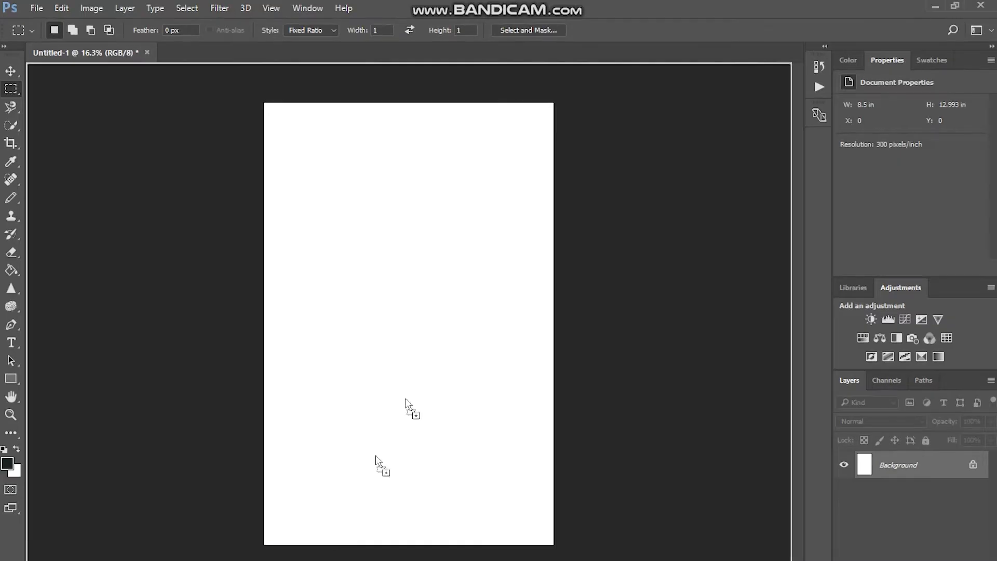
{"action": "key", "text": "Return"}
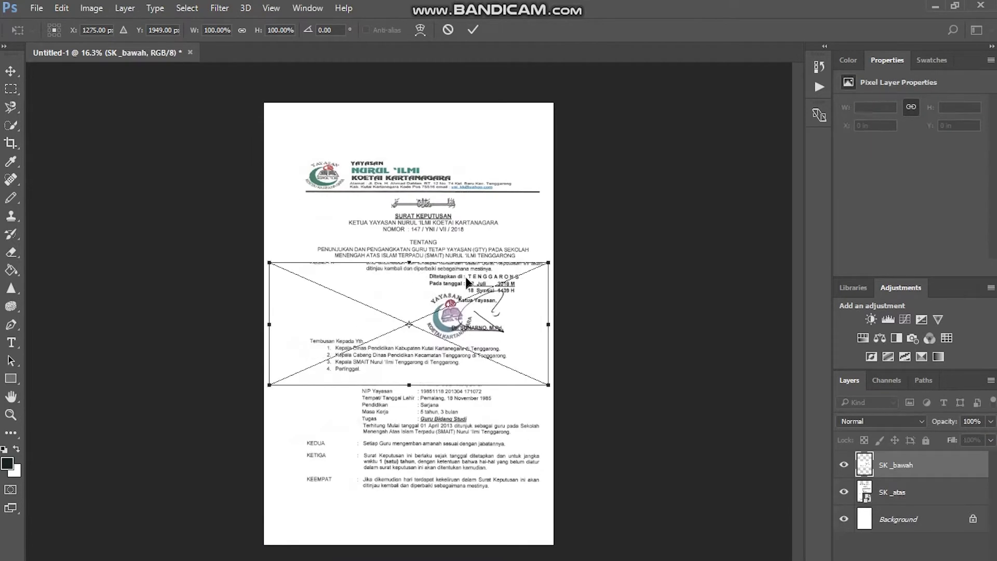
{"action": "key", "text": "Return"}
Move SK _atas to the page's upper edge and SK _bawah to its lower edge, stacking SK _bawah beneath SK _atas.
{"action": "left_click", "coordinate": [11, 71]}
{"action": "left_click_drag", "start_coordinate": [460, 211], "coordinate": [460, 162]}
{"action": "left_click_drag", "start_coordinate": [451, 333], "coordinate": [451, 508]}
{"action": "left_click_drag", "start_coordinate": [883, 465], "coordinate": [887, 497]}
{"action": "left_click_drag", "start_coordinate": [423, 498], "coordinate": [421, 490]}
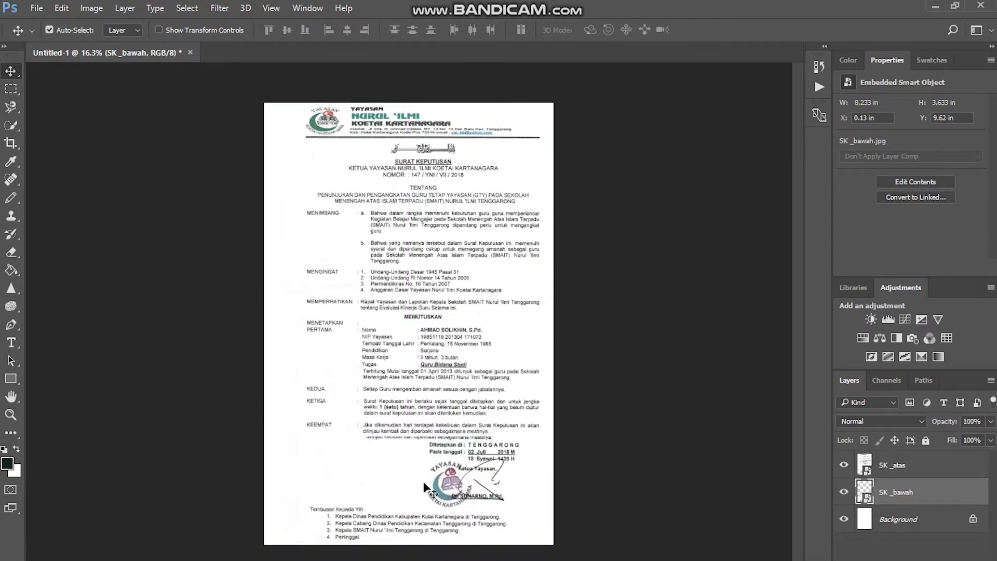
Nudge SK _bawah upward so its text lines up with SK _atas, and inspect the join.
{"action": "scroll", "coordinate": [421, 490], "scroll_direction": "up", "scroll_amount": 5}
{"action": "left_click_drag", "start_coordinate": [453, 520], "coordinate": [454, 513]}
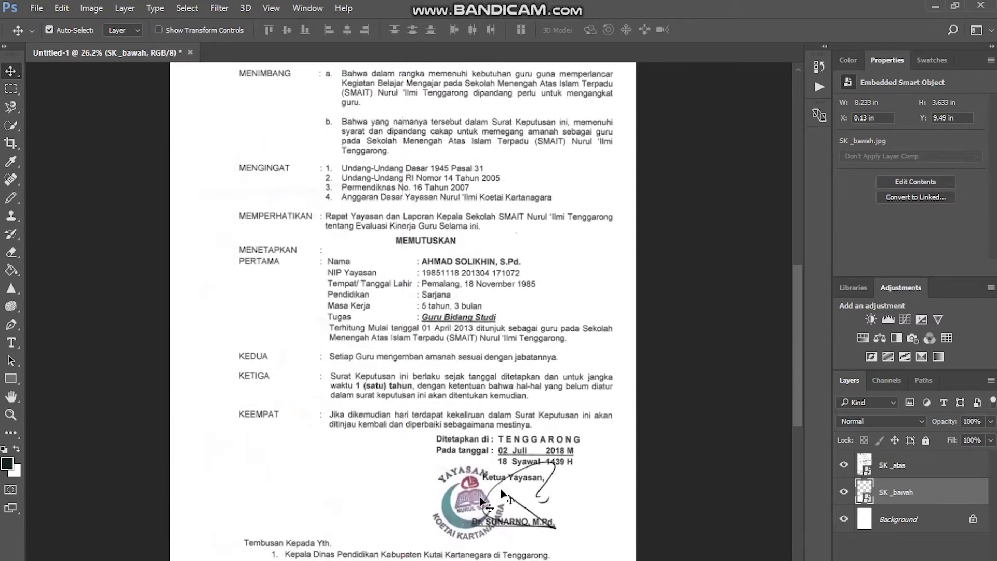
{"action": "left_click", "coordinate": [716, 393]}
{"action": "scroll", "coordinate": [715, 393], "scroll_direction": "down", "scroll_amount": 4}
{"action": "scroll", "coordinate": [519, 401], "scroll_direction": "down", "scroll_amount": 2}
{"action": "scroll", "coordinate": [338, 452], "scroll_direction": "up", "scroll_amount": 4}
{"action": "scroll", "coordinate": [338, 452], "scroll_direction": "down", "scroll_amount": 2}
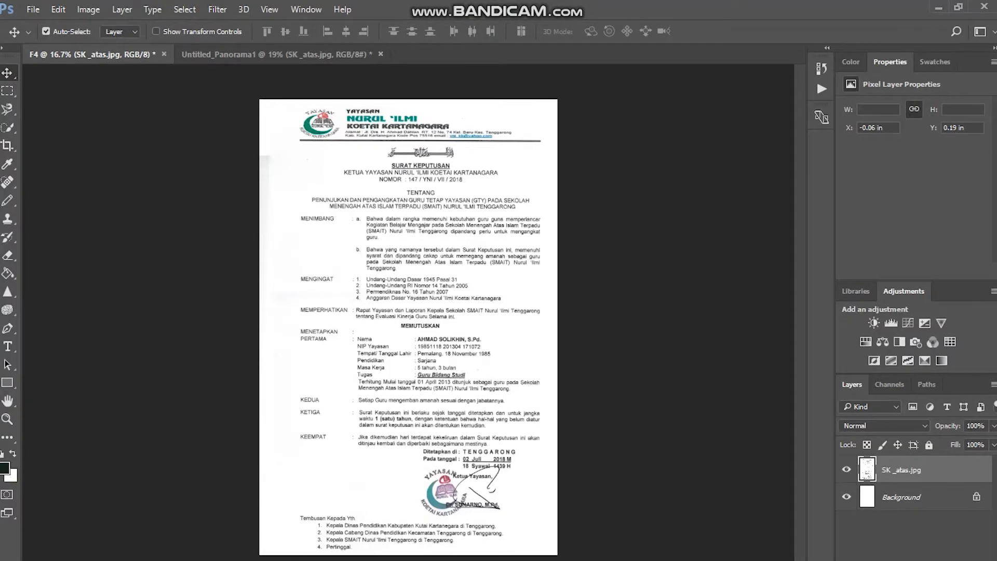
Close the F4 document without saving, and close the Untitled_Panorama1 document.
{"action": "left_click", "coordinate": [164, 54]}
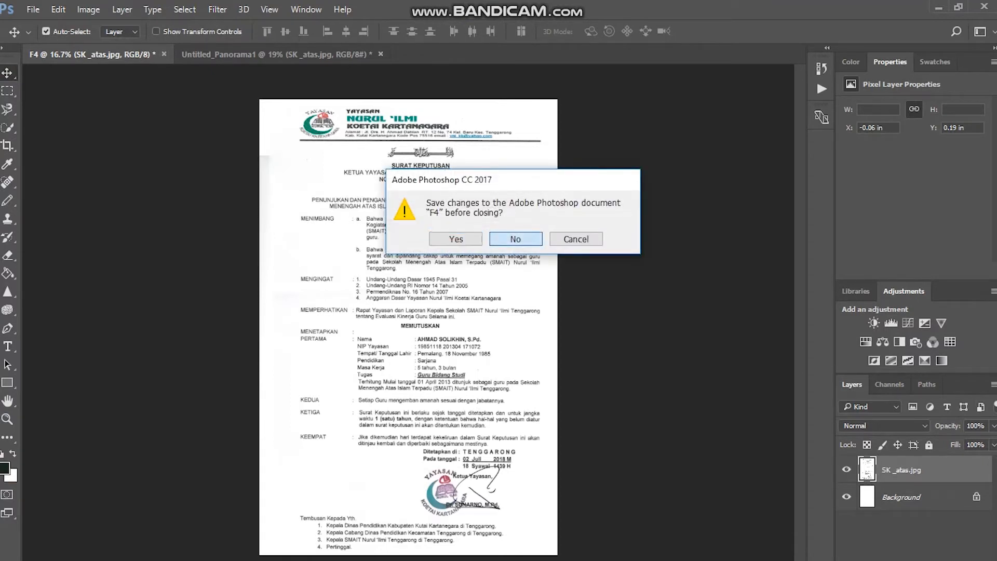
{"action": "left_click", "coordinate": [515, 239]}
{"action": "left_click", "coordinate": [229, 54]}
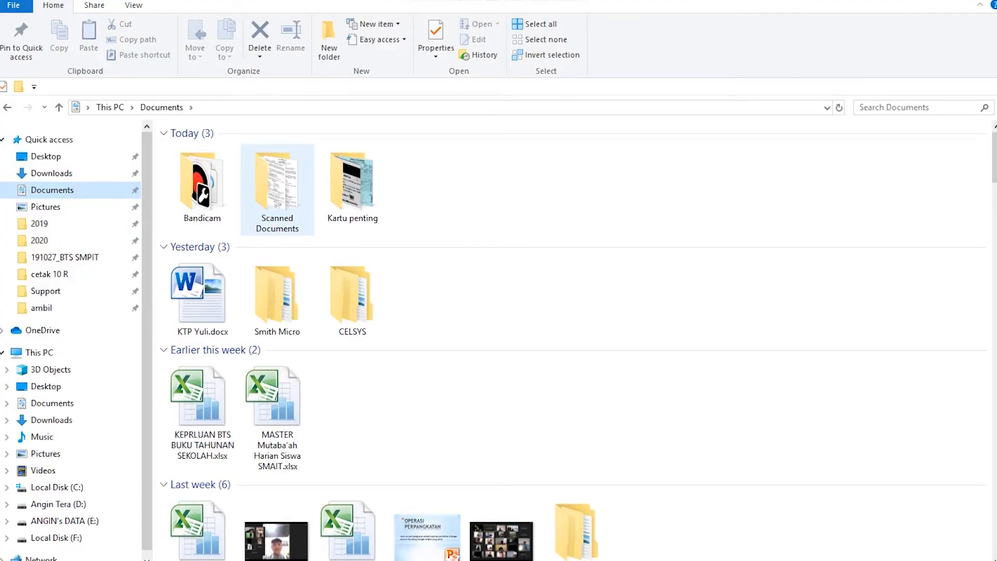
Open the Scanned Documents folder and view the SK _atas.jpg and SK _bawah.jpg scans.
{"action": "double_click", "coordinate": [278, 190]}
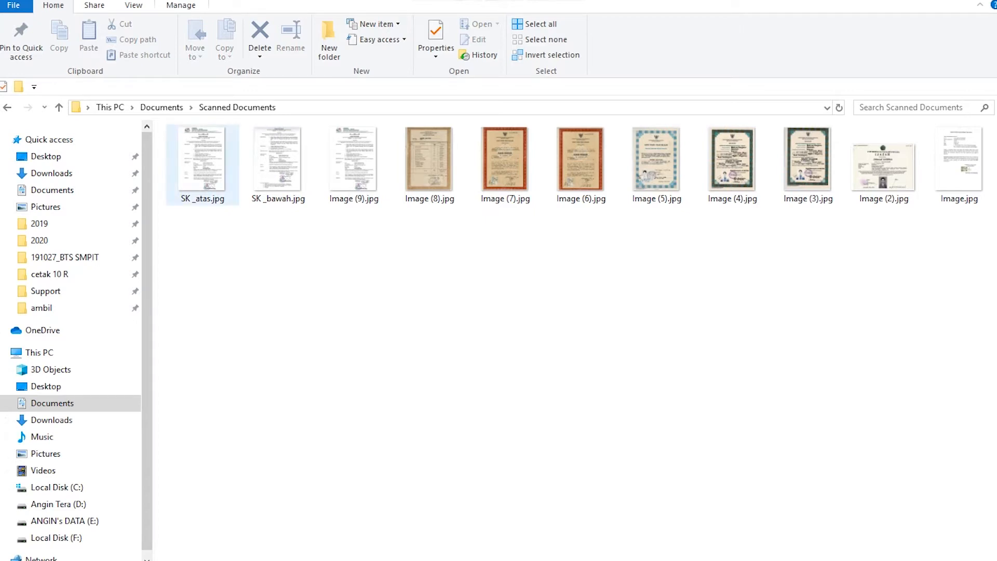
{"action": "double_click", "coordinate": [202, 167]}
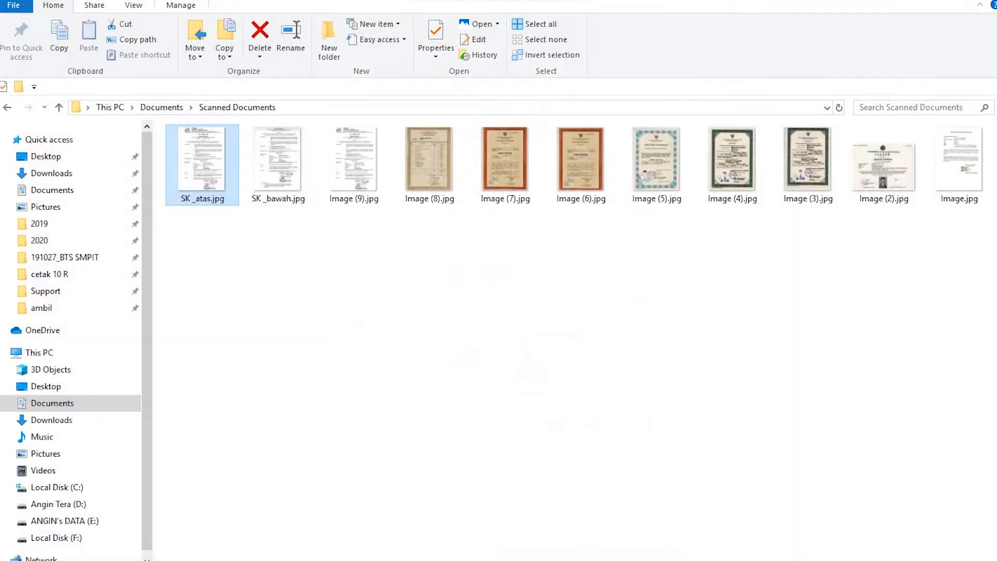
{"action": "left_click", "coordinate": [278, 161]}
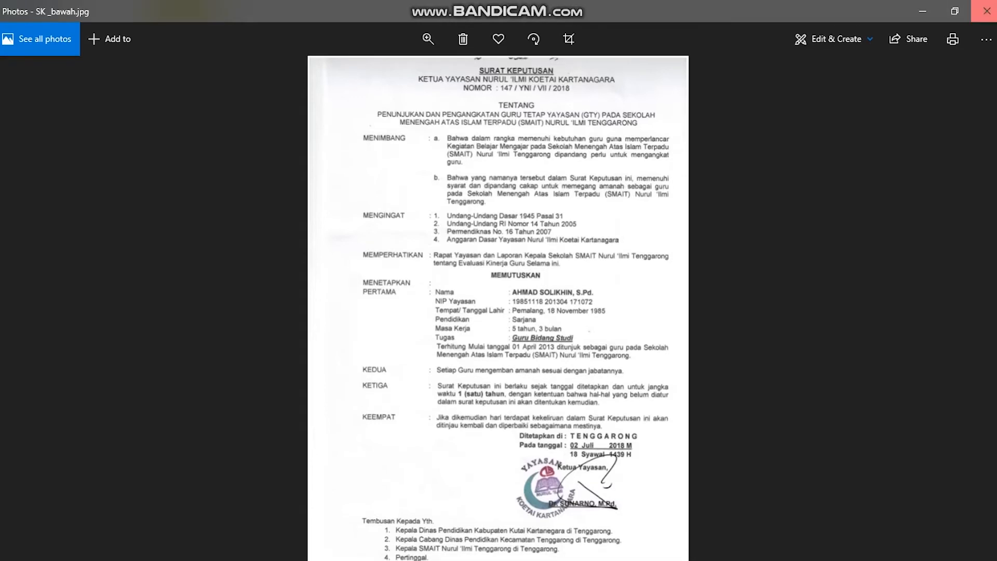
{"action": "left_click", "coordinate": [985, 8]}
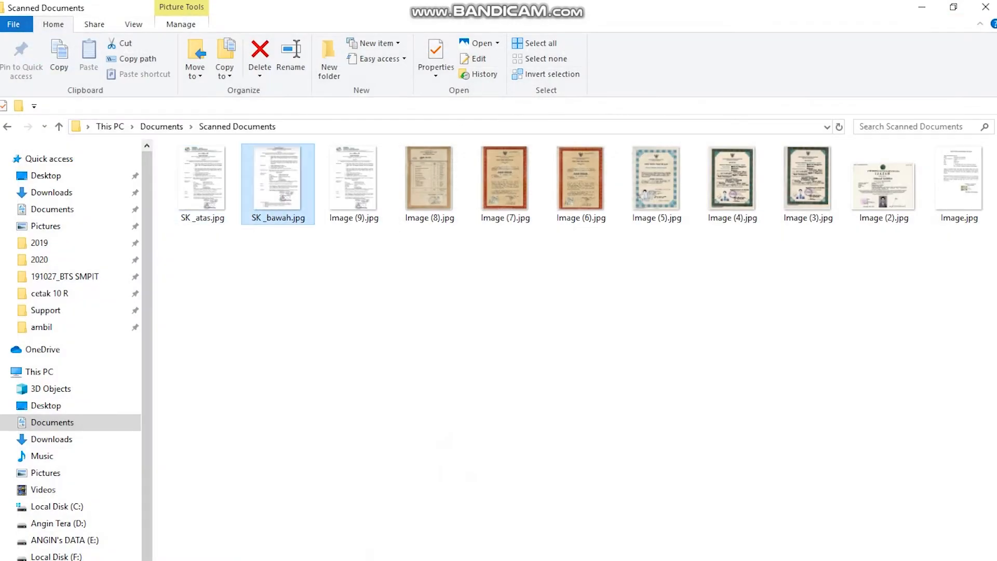
Switch to Photoshop and create a white RGB portrait document, 21.59 by 33 cm at 300 pixels per inch.
{"action": "key", "text": "alt+Tab"}
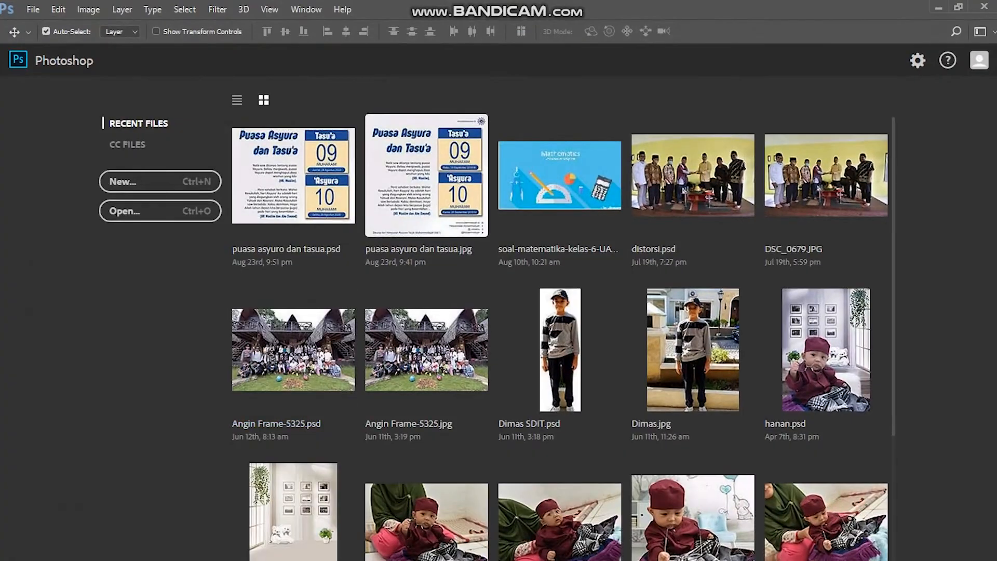
{"action": "left_click", "coordinate": [160, 181]}
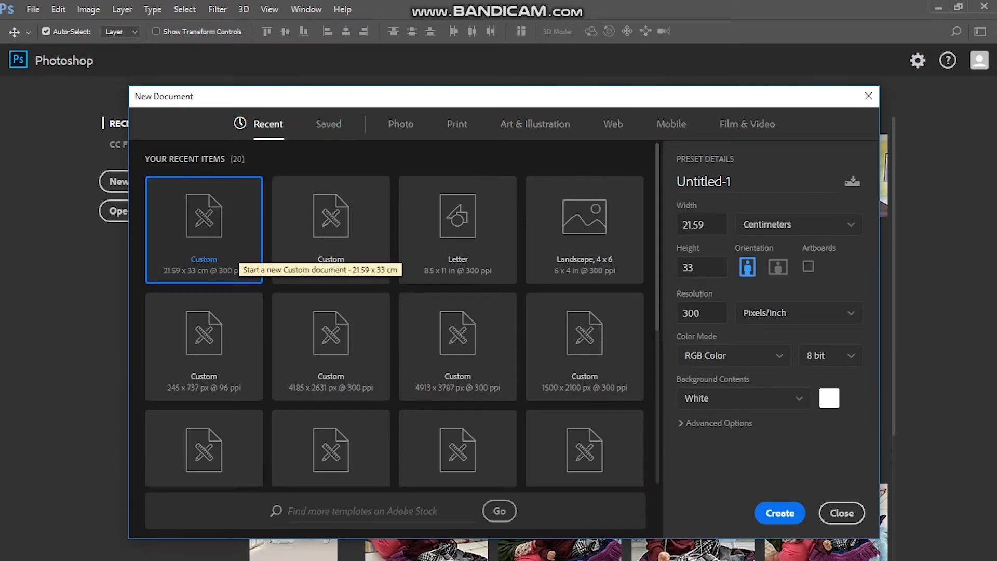
{"action": "left_click", "coordinate": [851, 224]}
{"action": "left_click", "coordinate": [851, 224]}
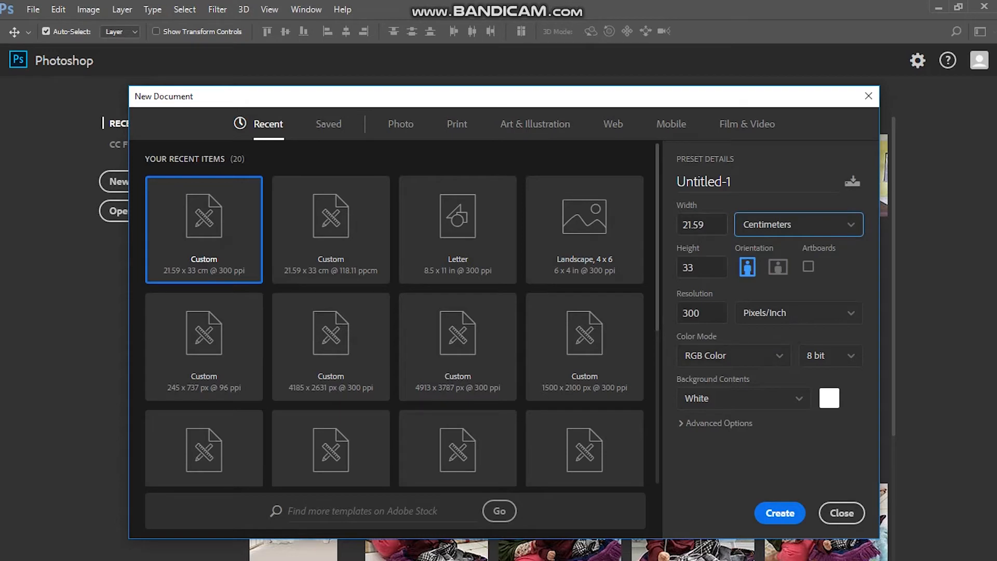
{"action": "left_click_drag", "start_coordinate": [698, 268], "coordinate": [667, 267]}
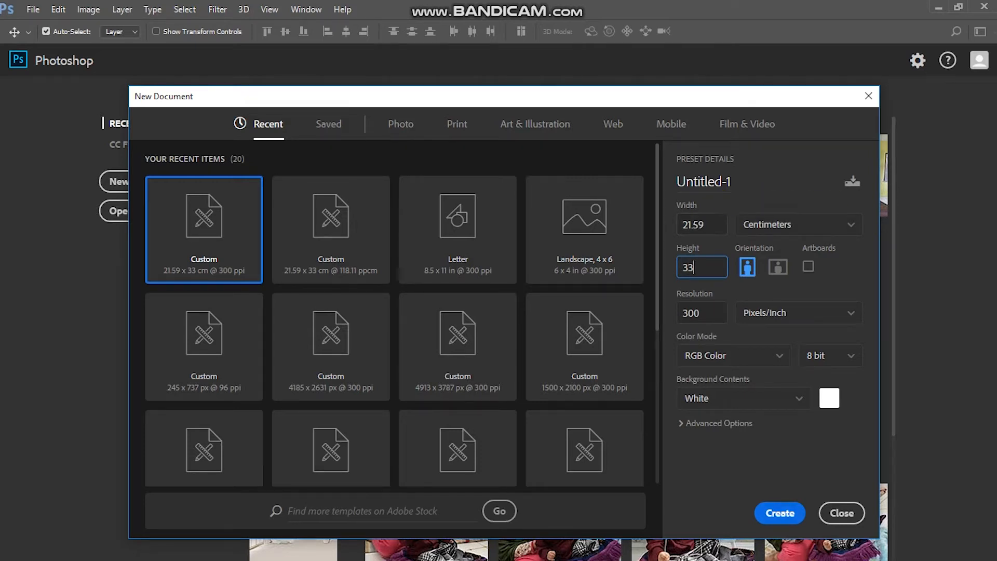
{"action": "key", "text": "Return"}
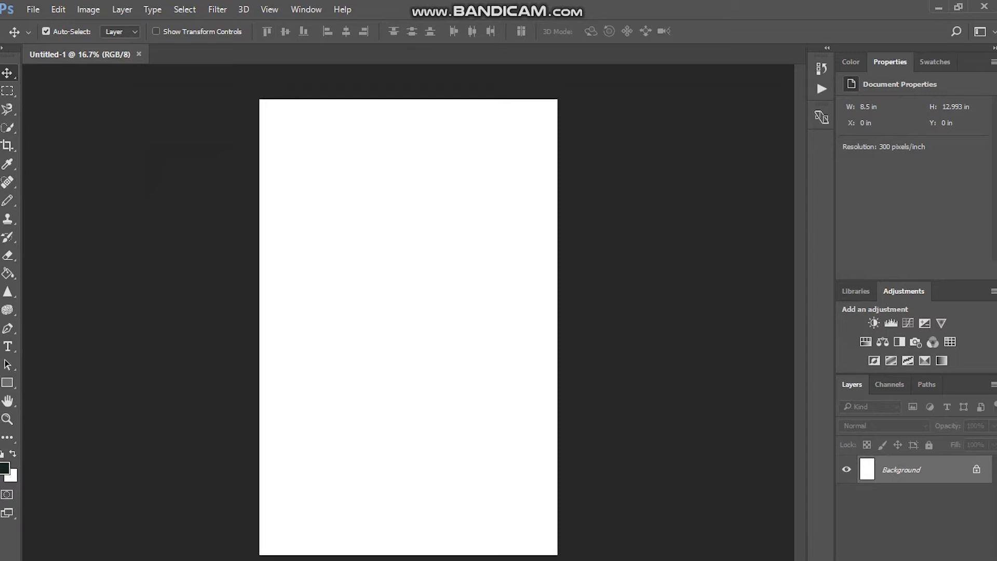
Start Photomerge and add SK _atas.jpg and SK _bawah.jpg from Scanned Documents as source files.
{"action": "left_click", "coordinate": [33, 10]}
{"action": "left_click", "coordinate": [33, 9]}
{"action": "left_click", "coordinate": [32, 10]}
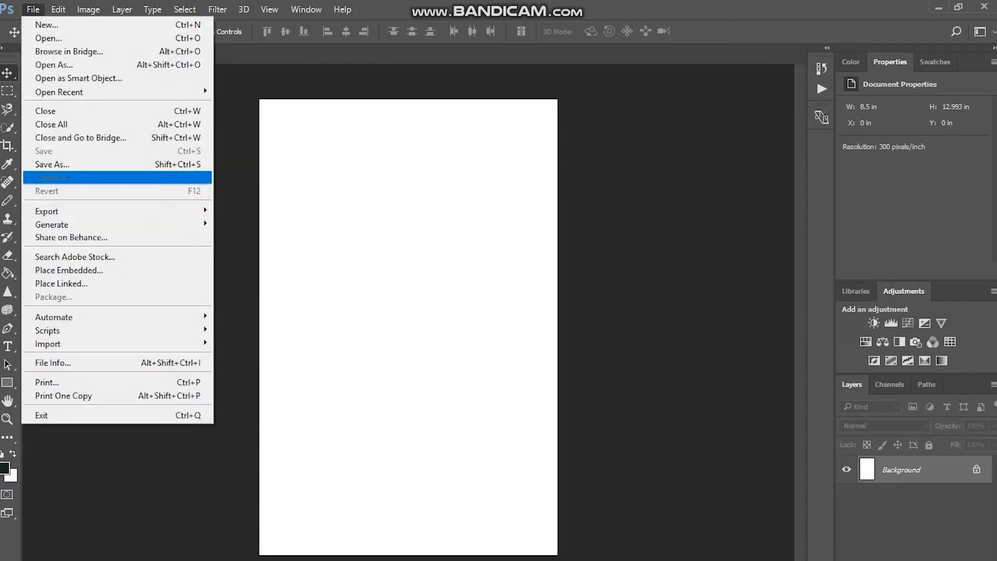
{"action": "mouse_move", "coordinate": [54, 317]}
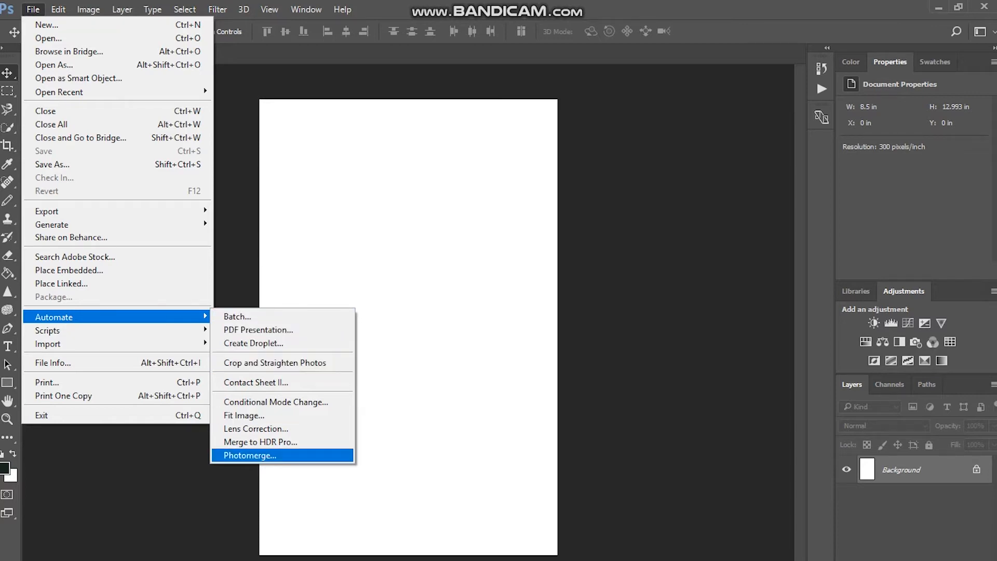
{"action": "left_click", "coordinate": [249, 456]}
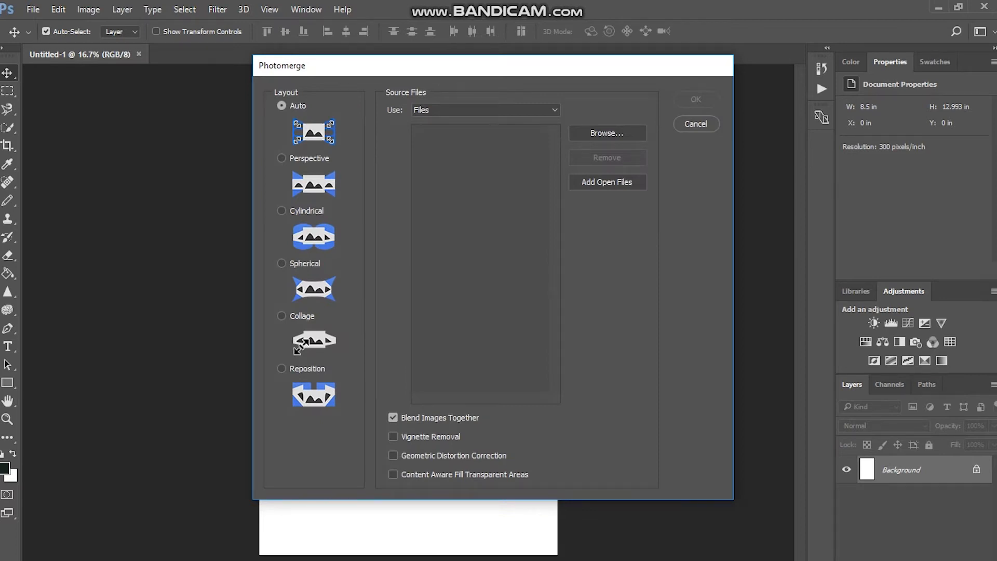
{"action": "left_click", "coordinate": [606, 133]}
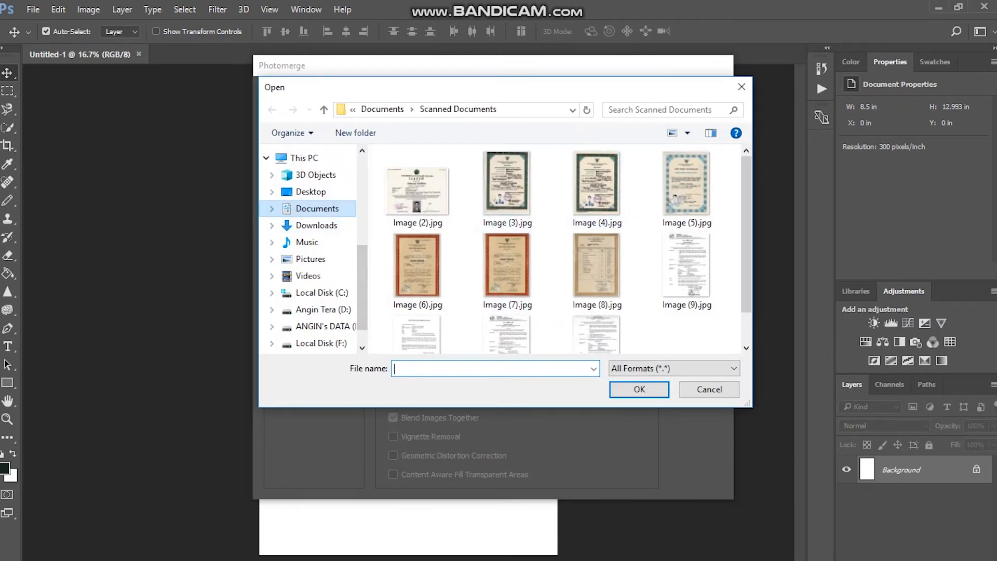
{"action": "left_click", "coordinate": [507, 271]}
{"action": "scroll", "coordinate": [507, 271], "scroll_direction": "down", "scroll_amount": 1}
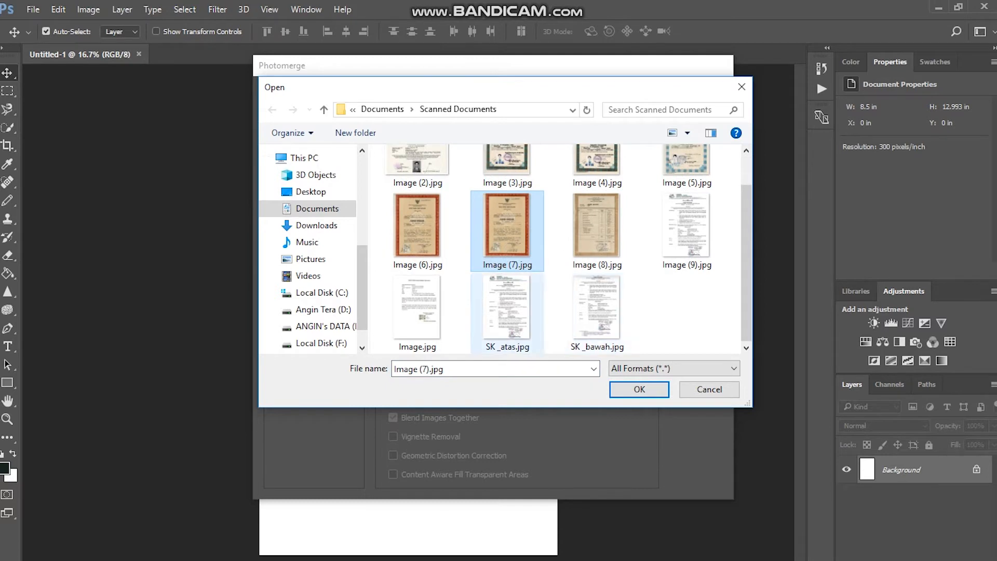
{"action": "left_click", "coordinate": [507, 312]}
{"action": "left_click", "coordinate": [598, 311], "text": "ctrl"}
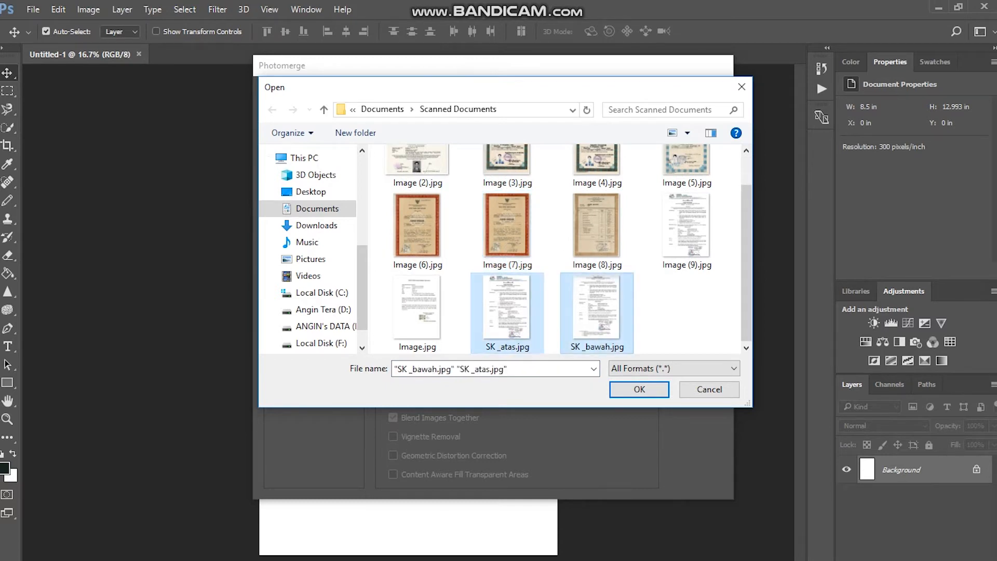
{"action": "left_click", "coordinate": [639, 389]}
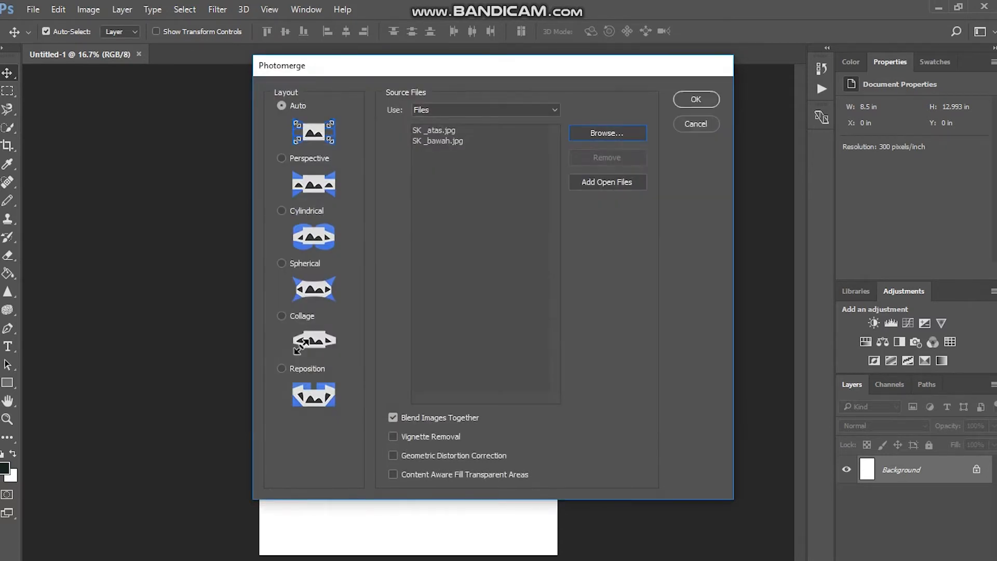
Run Photomerge on both scans with the Auto layout and Blend Images Together enabled.
{"action": "left_click", "coordinate": [434, 130]}
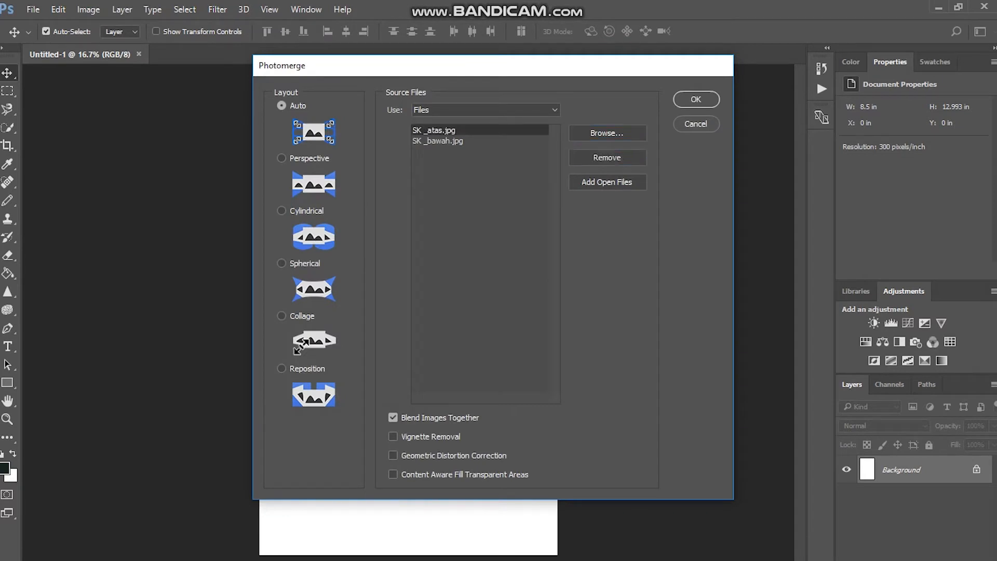
{"action": "left_click", "coordinate": [437, 141]}
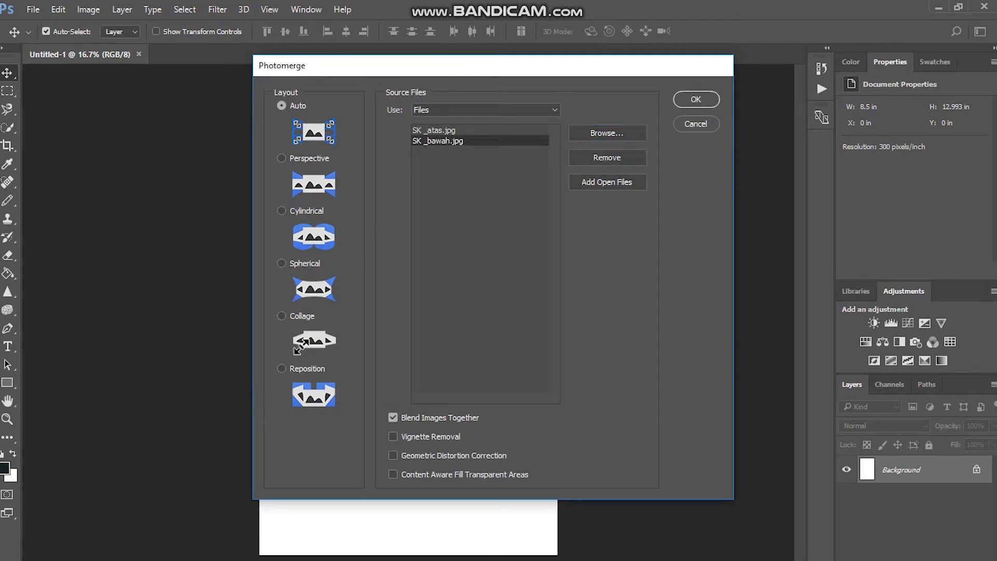
{"action": "left_click", "coordinate": [281, 158]}
{"action": "left_click", "coordinate": [281, 210]}
{"action": "left_click", "coordinate": [281, 106]}
{"action": "key", "text": "Return"}
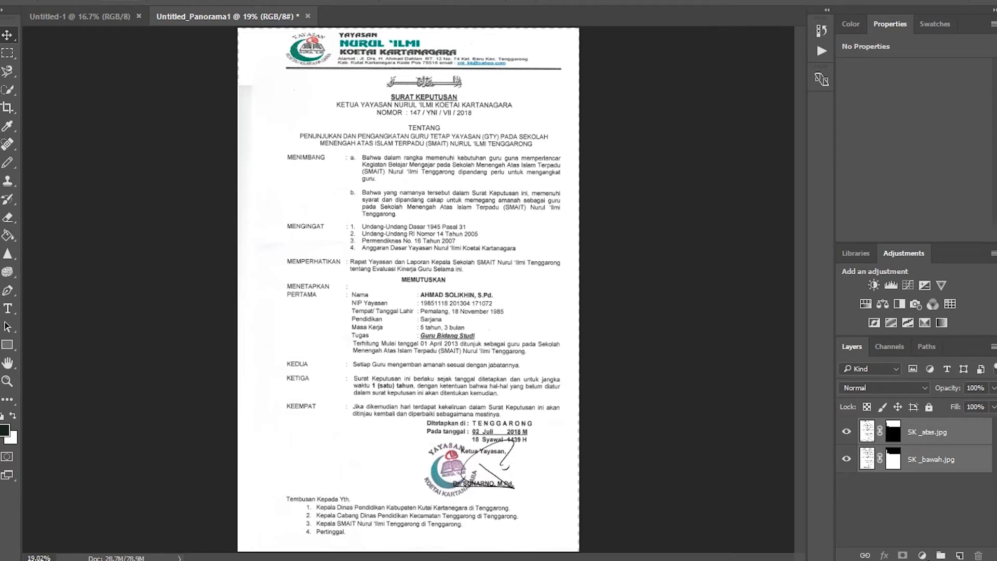
Deselect the merged panorama's layers and select only the SK _atas.jpg layer.
{"action": "left_click", "coordinate": [914, 509]}
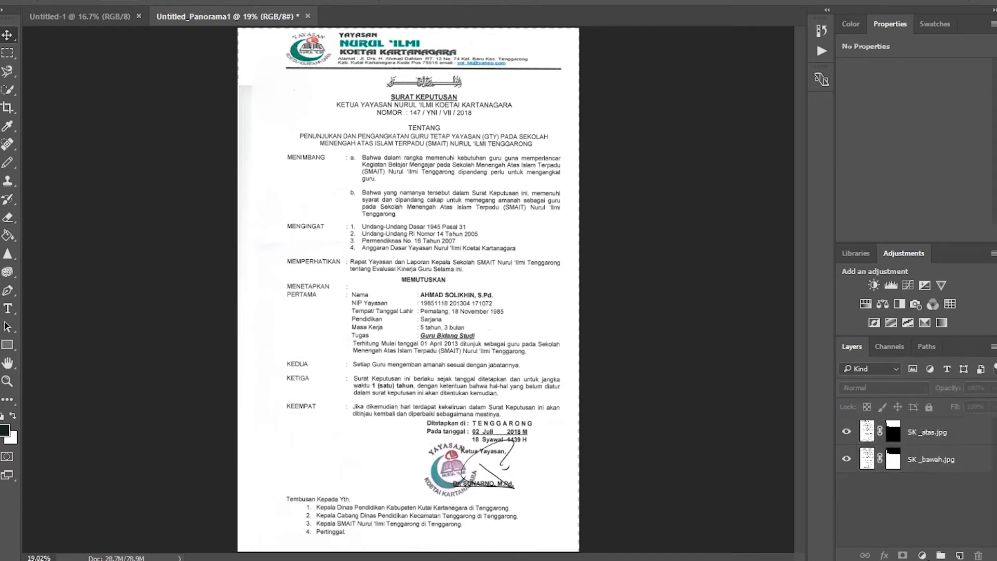
{"action": "left_click", "coordinate": [927, 432]}
{"action": "left_click", "coordinate": [930, 459]}
{"action": "left_click", "coordinate": [928, 432]}
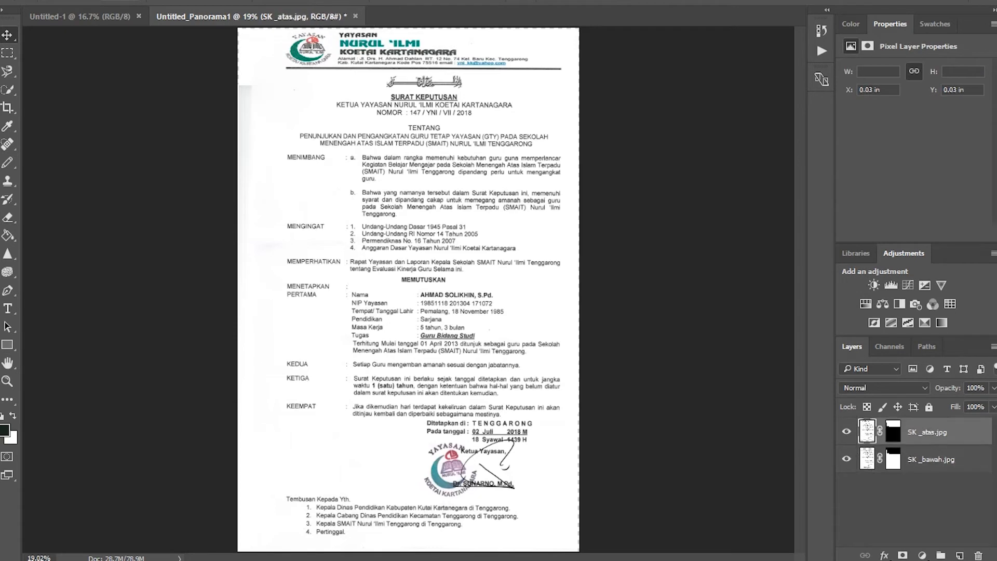
Select the SK _bawah.jpg layer together with SK _atas.jpg and merge the visible layers into one.
{"action": "left_click", "coordinate": [929, 459], "text": "shift"}
{"action": "right_click", "coordinate": [928, 459]}
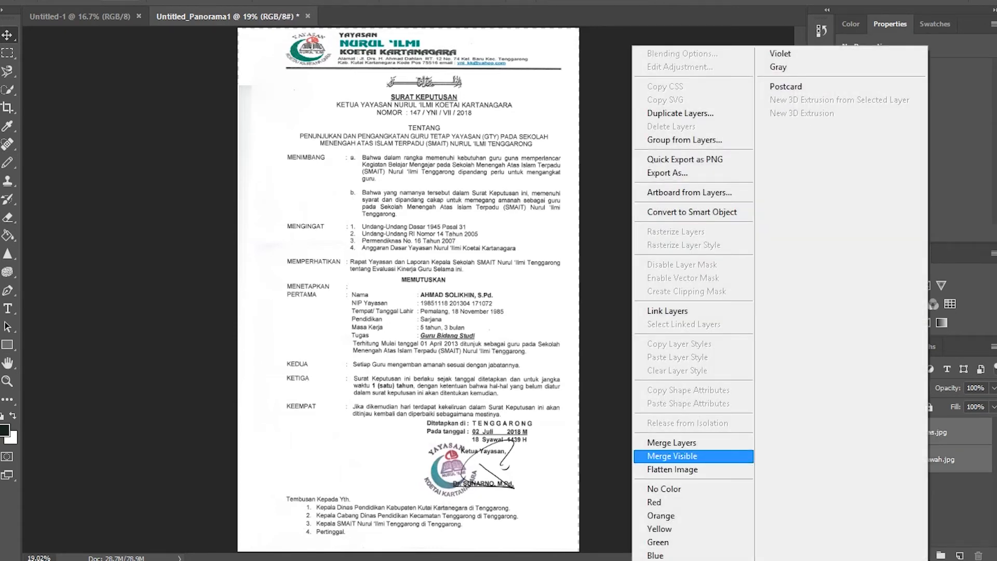
{"action": "left_click", "coordinate": [672, 455]}
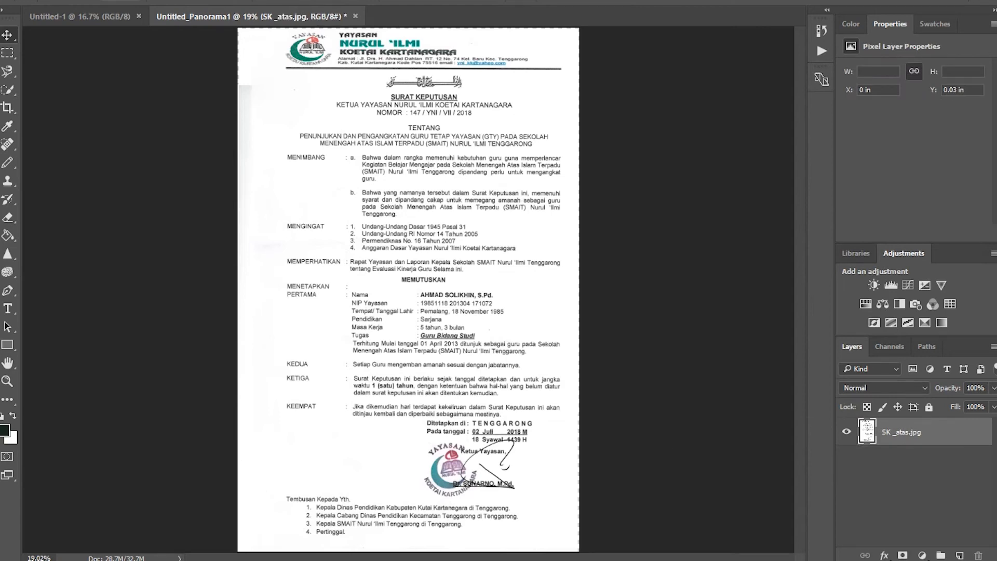
Copy the merged scan layer into the Untitled-1 document and position it over the white page at about X -0.2 in, Y 0 in.
{"action": "left_click_drag", "start_coordinate": [460, 263], "coordinate": [107, 18]}
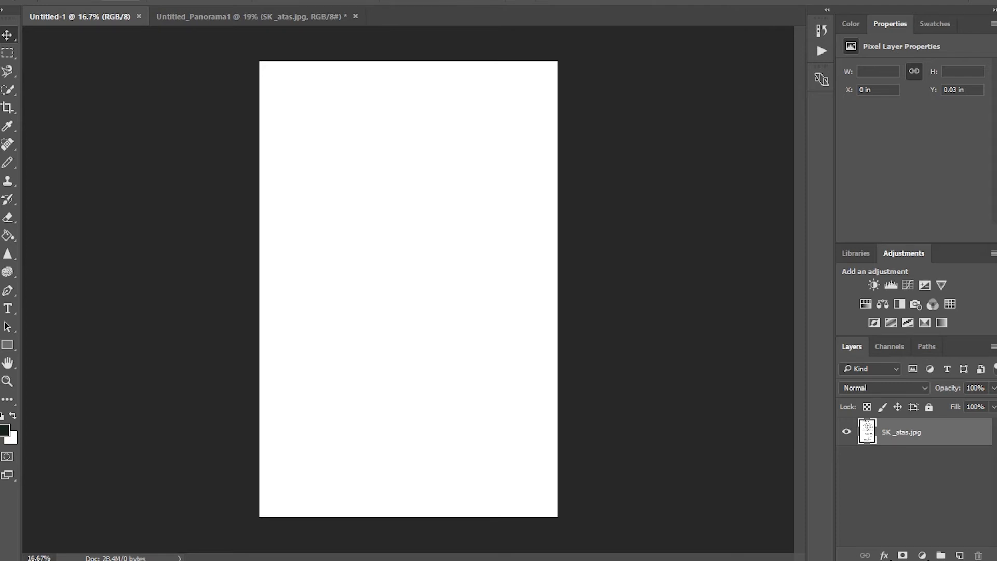
{"action": "left_click_drag", "start_coordinate": [107, 17], "coordinate": [249, 135]}
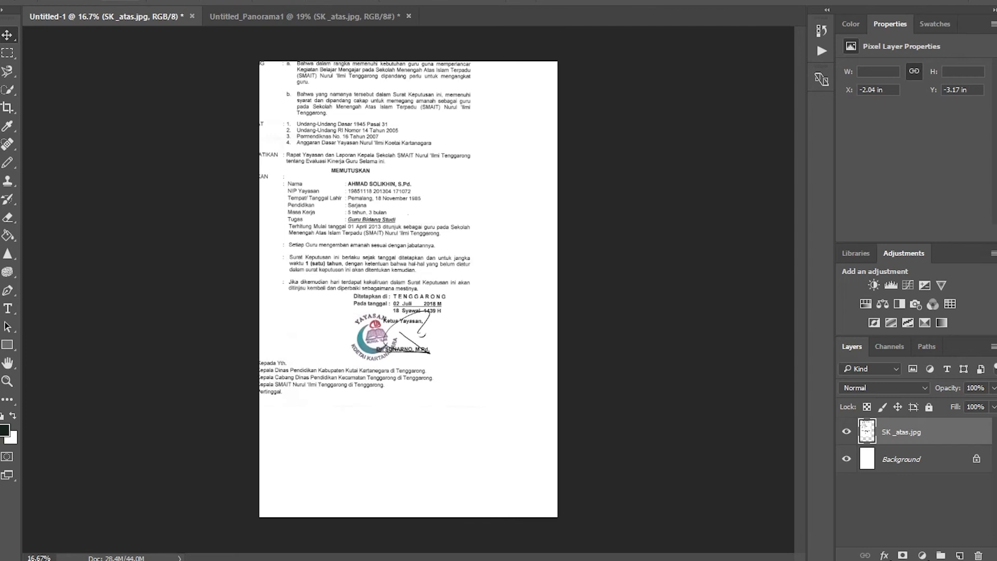
{"action": "left_click_drag", "start_coordinate": [347, 120], "coordinate": [414, 245]}
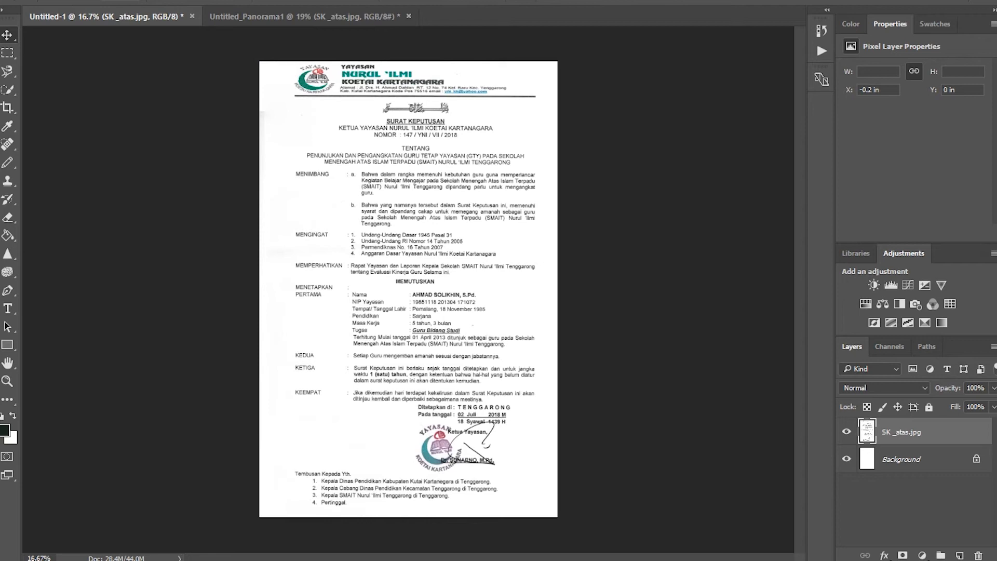
Nudge the scan layer vertically to about Y 0.08 in on the page, and deselect it.
{"action": "key", "text": "shift+Down"}
{"action": "key", "text": "shift+Down"}
{"action": "key", "text": "shift+Down"}
{"action": "key", "text": "shift+Down"}
{"action": "key", "text": "shift+Down"}
{"action": "key", "text": "shift+Down"}
{"action": "key", "text": "shift+Down"}
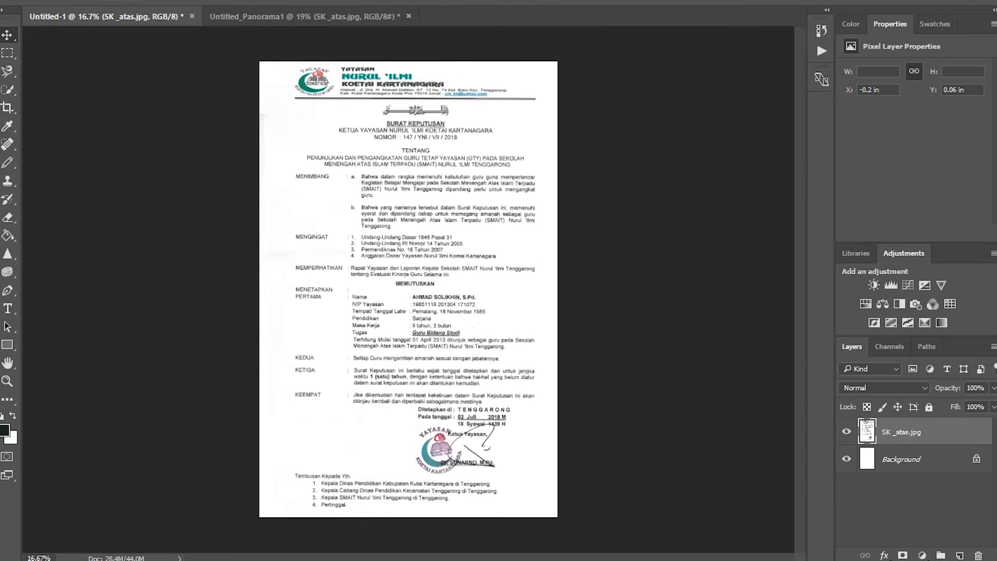
{"action": "key", "text": "shift+Up"}
{"action": "key", "text": "shift+Up"}
{"action": "key", "text": "shift+Up"}
{"action": "key", "text": "shift+Up"}
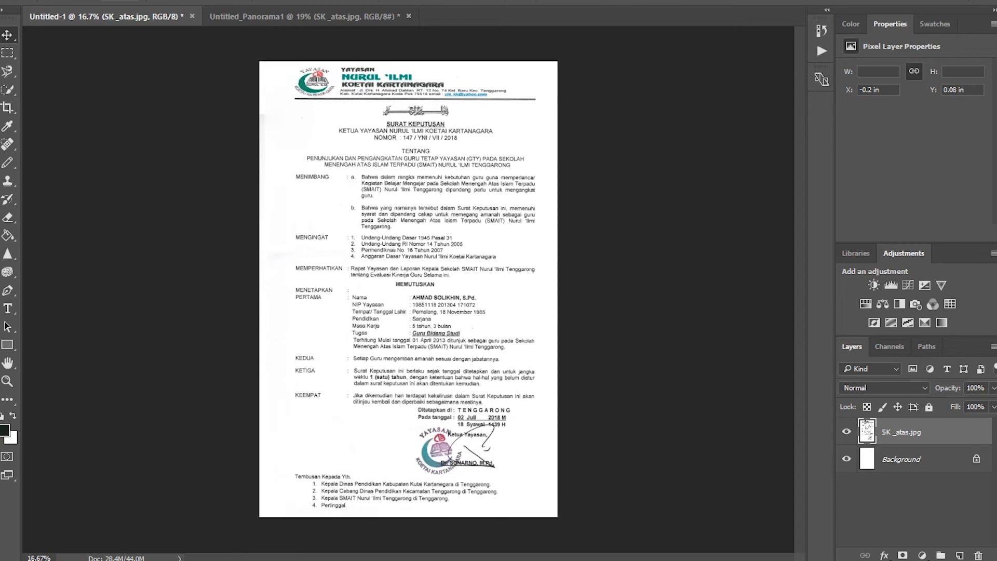
{"action": "left_click", "coordinate": [911, 508]}
Save the page as a JPEG copy named SK tahun 2018 with Maximum quality 10 and the Progressive format option.
{"action": "left_click", "coordinate": [30, 0]}
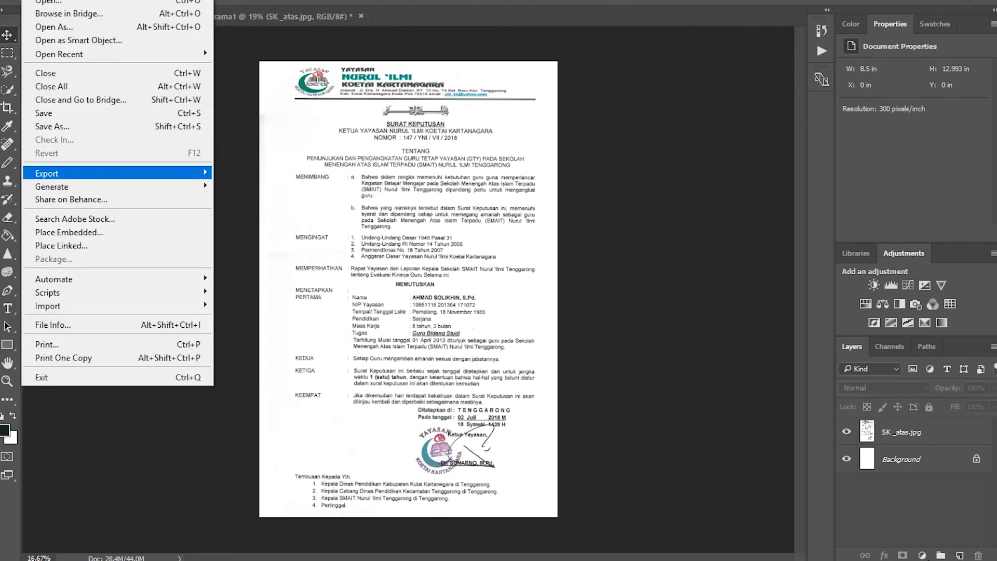
{"action": "left_click", "coordinate": [52, 126]}
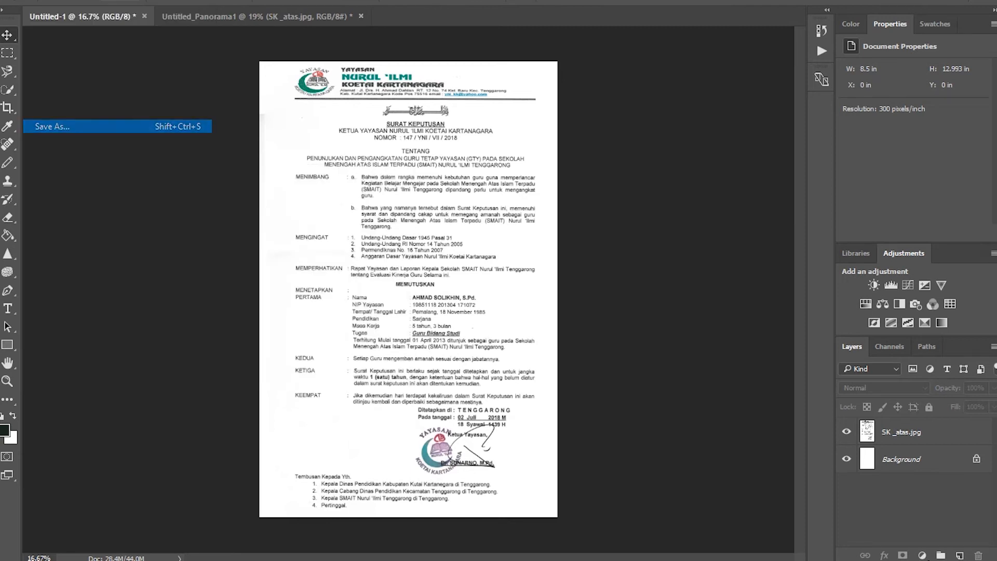
{"action": "left_click", "coordinate": [288, 244]}
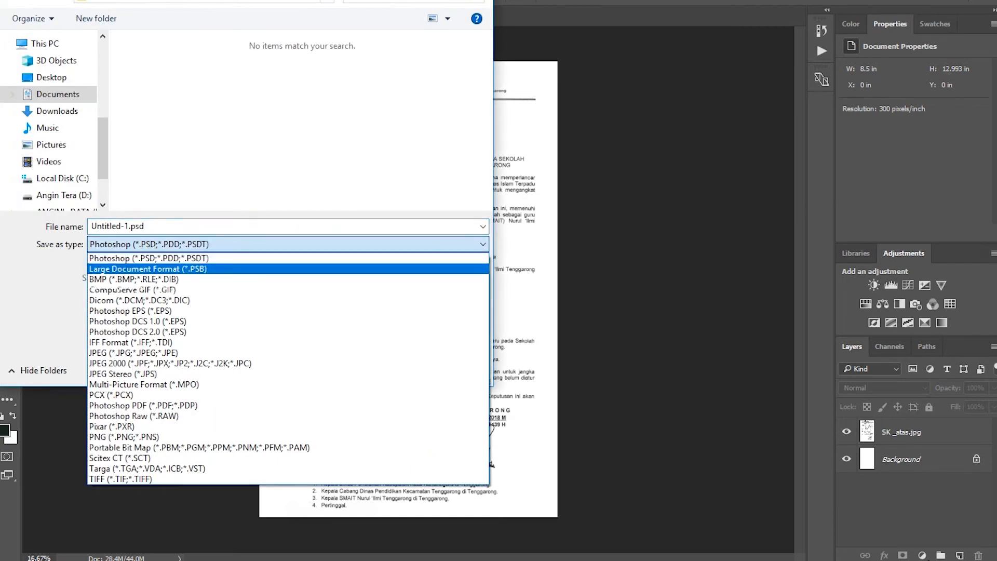
{"action": "left_click", "coordinate": [133, 352]}
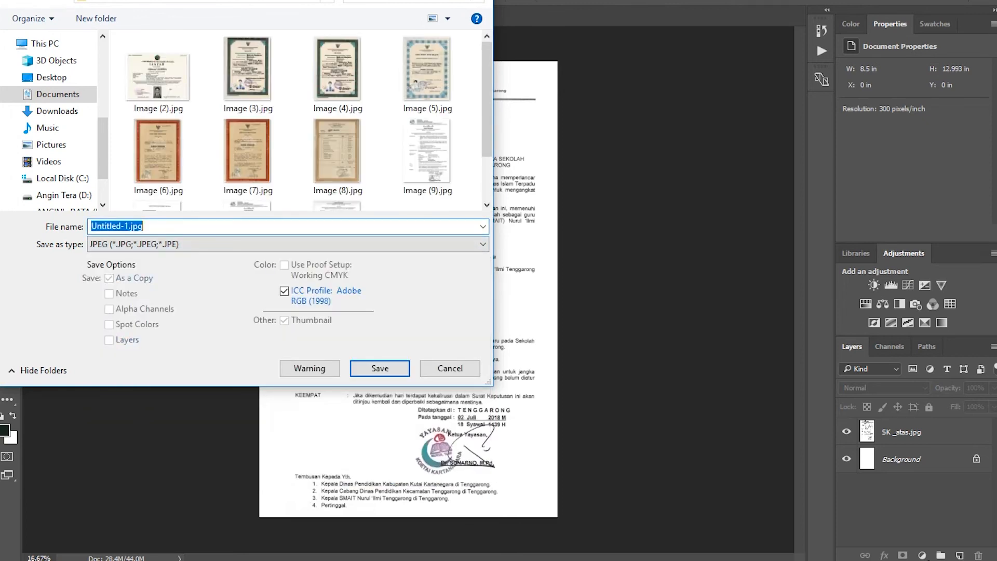
{"action": "type", "text": "SK"}
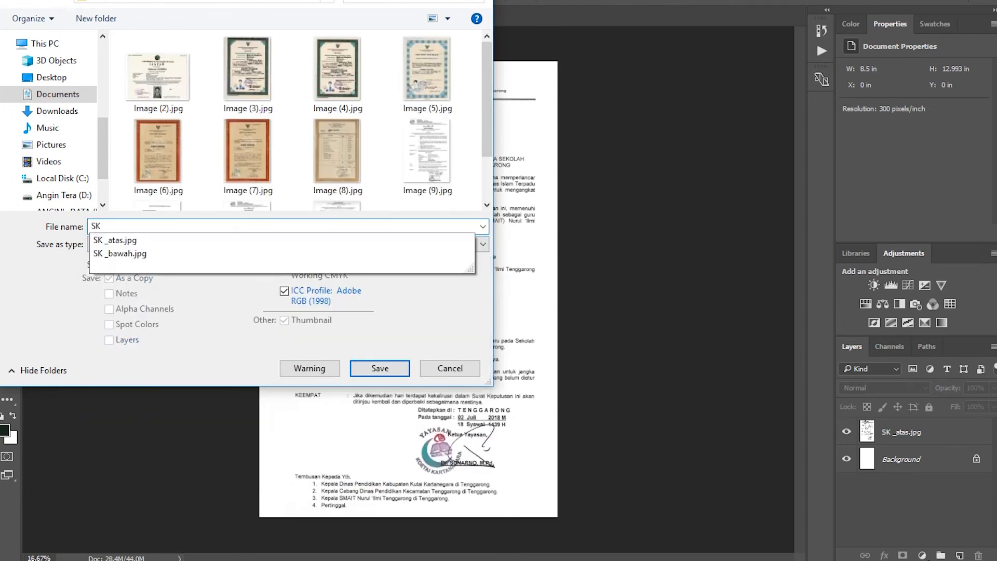
{"action": "type", "text": " tahun"}
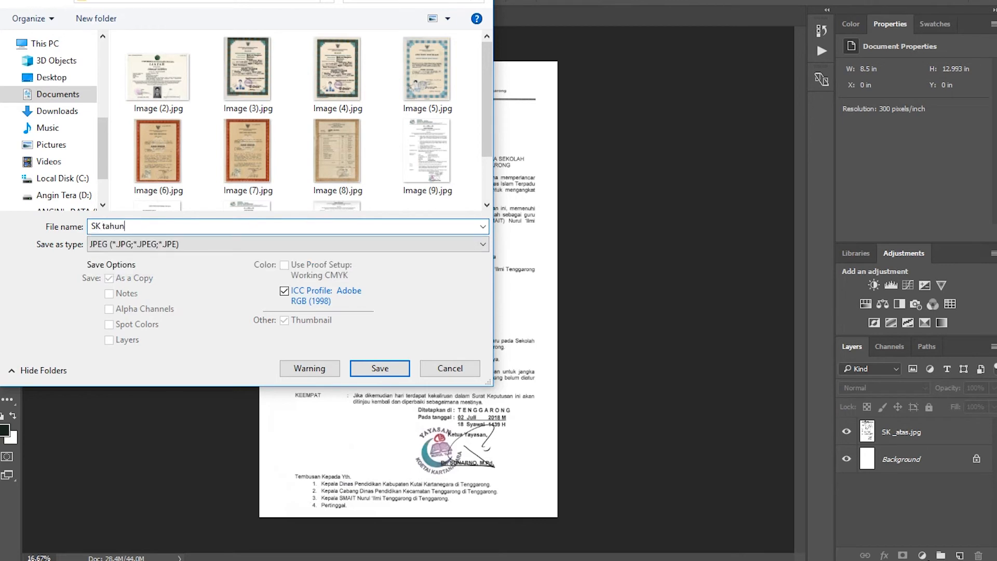
{"action": "type", "text": " 2018"}
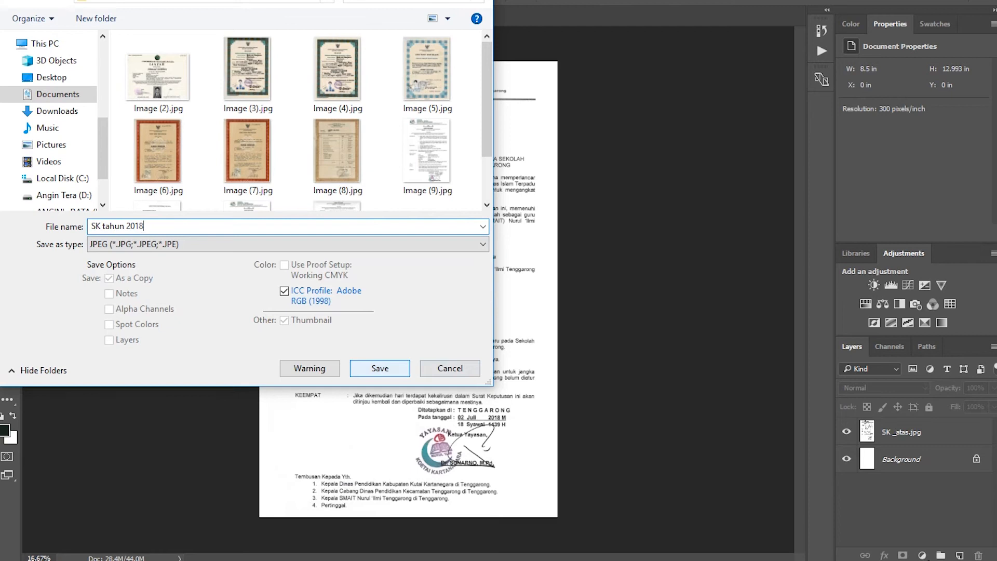
{"action": "left_click", "coordinate": [379, 368]}
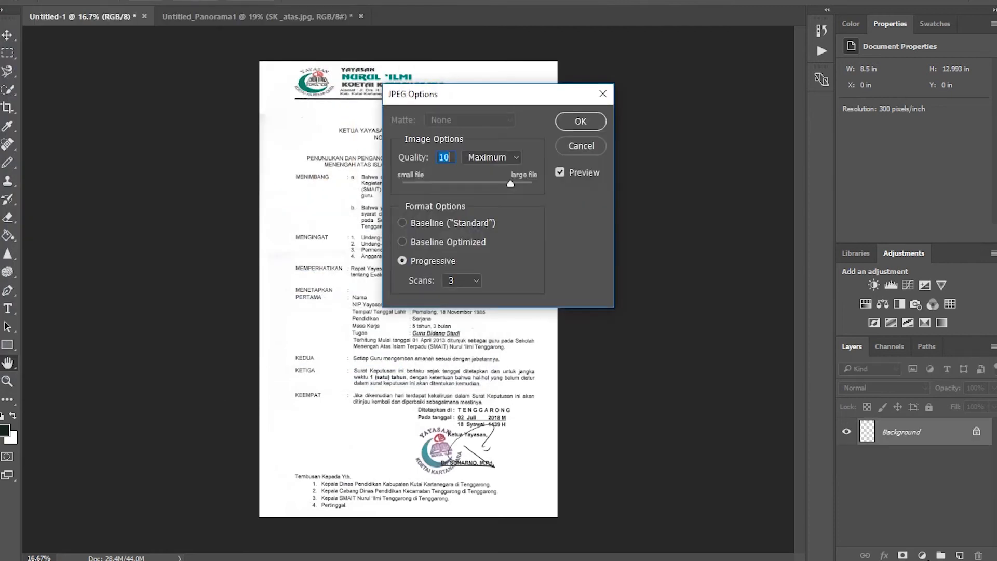
{"action": "key", "text": "Return"}
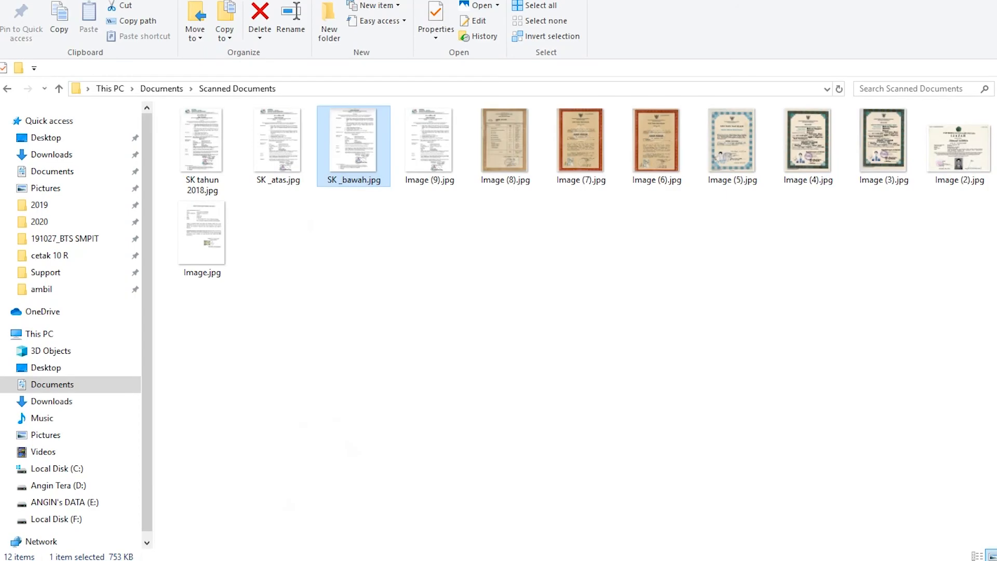
Open SK tahun 2018.jpg from Scanned Documents, compare the joined page with the partial scans, close the viewer and return to the desktop.
{"action": "left_click", "coordinate": [354, 312]}
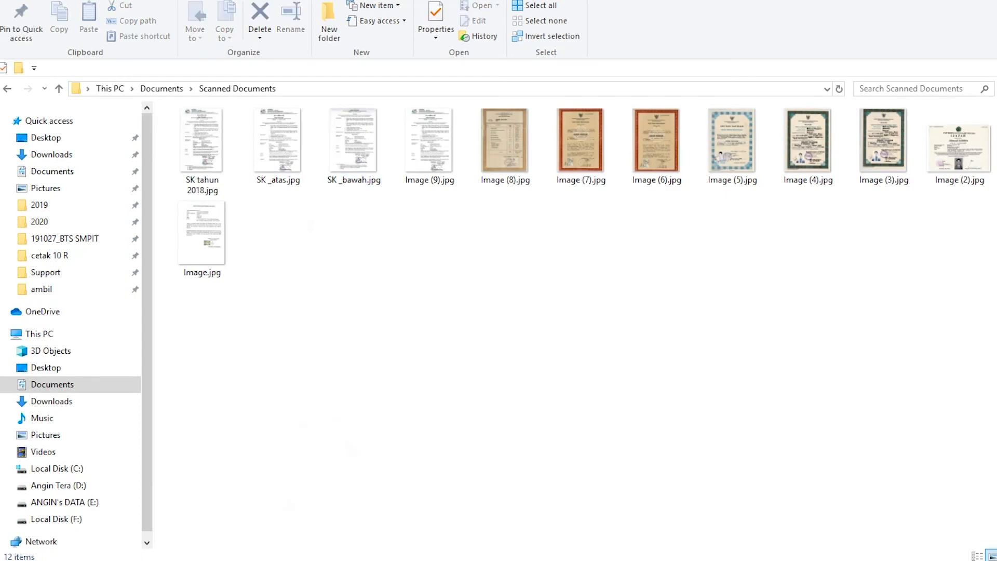
{"action": "left_click", "coordinate": [202, 148]}
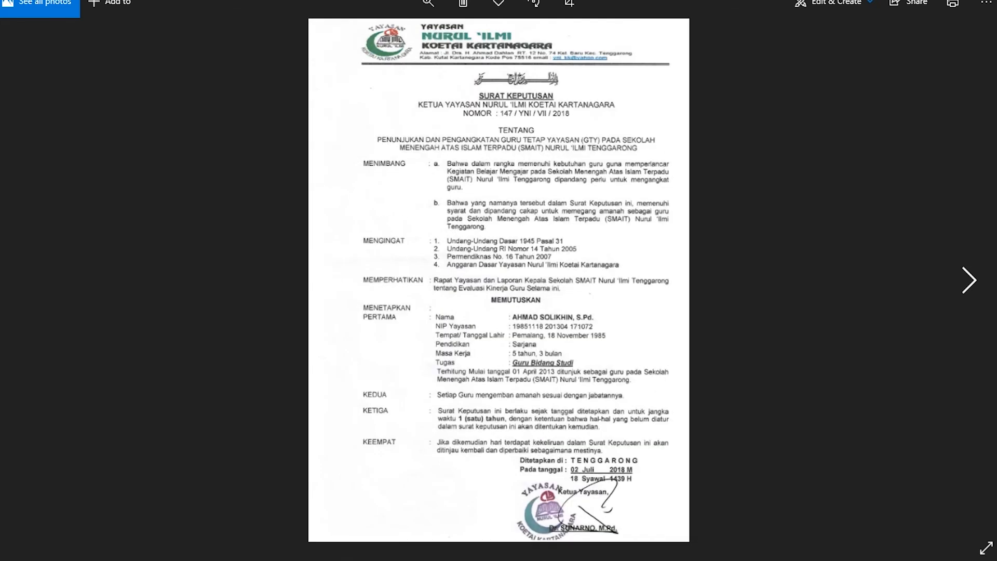
{"action": "left_click", "coordinate": [969, 280]}
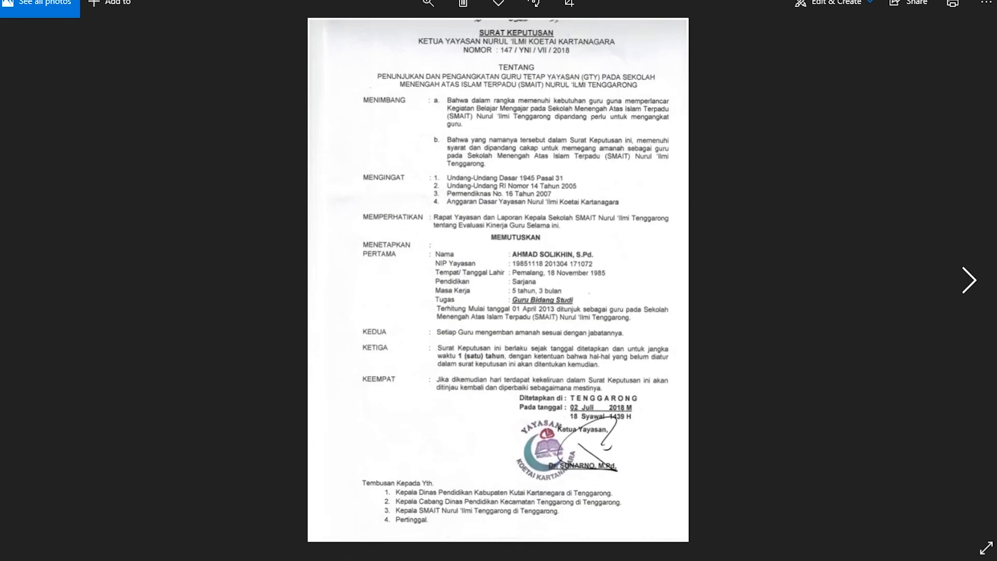
{"action": "left_click", "coordinate": [29, 281]}
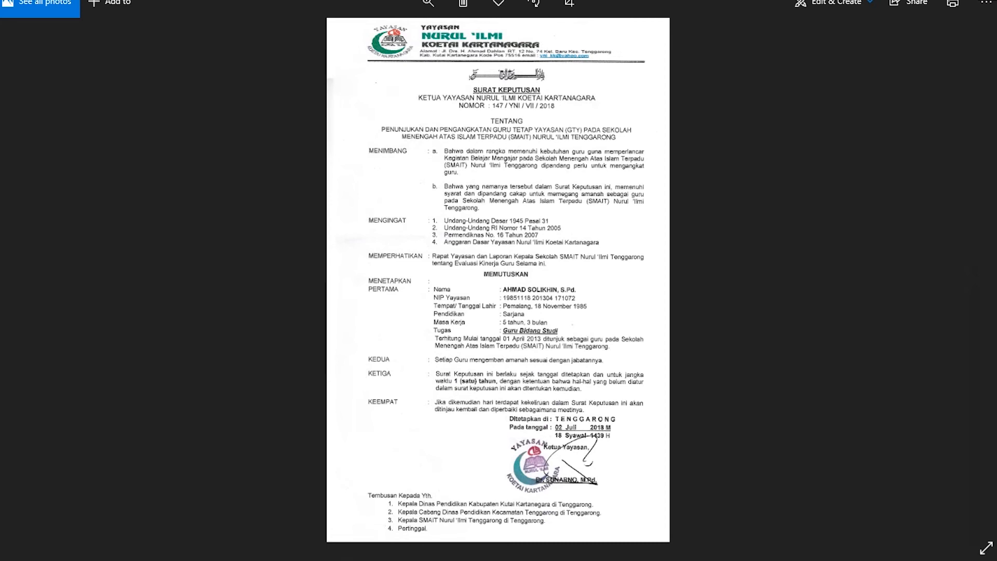
{"action": "key", "text": "alt+F4"}
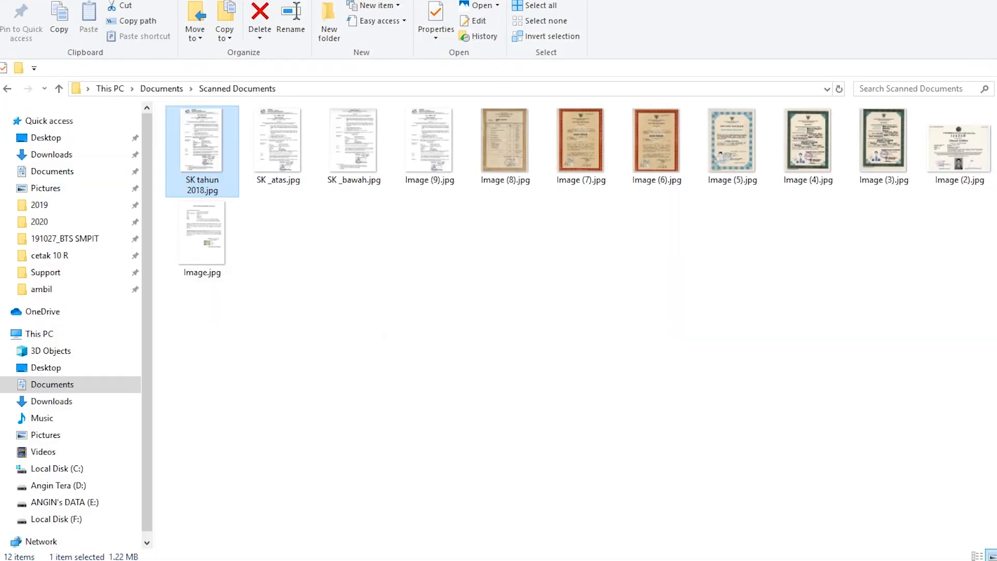
{"action": "key", "text": "alt+Tab"}
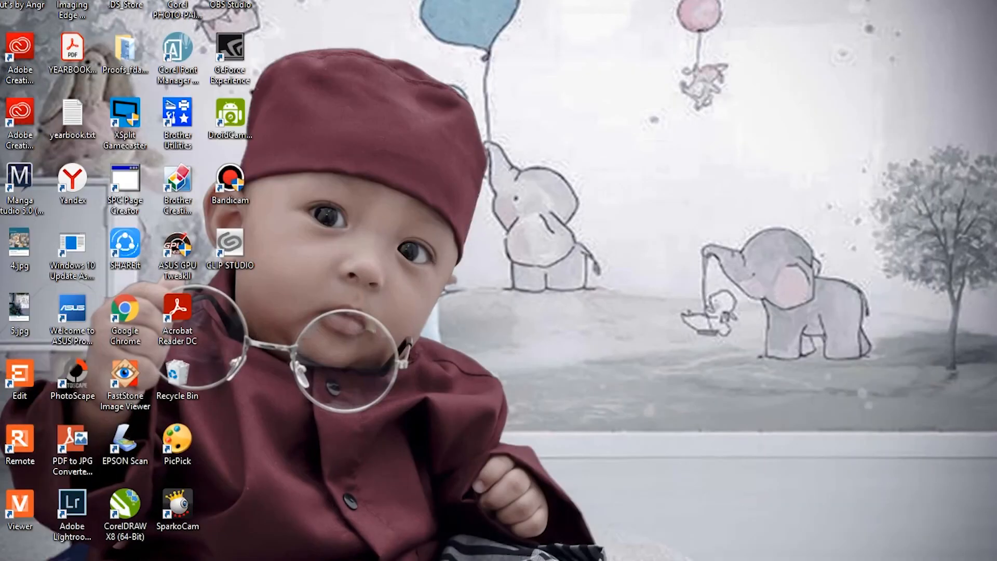